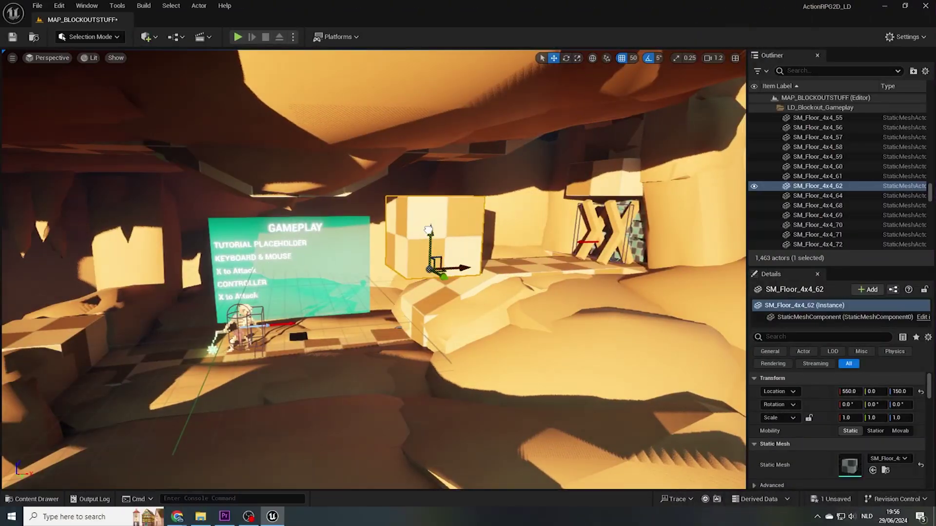
Select two neighbouring floor pieces and the skeleton enemy in the ActionRPG2D_LD level.
click(239, 327)
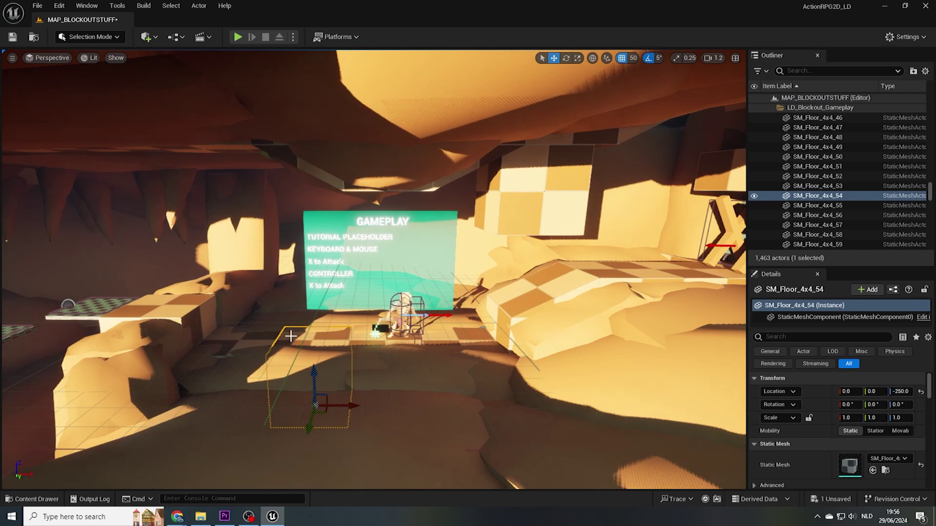
ctrl+click(245, 344)
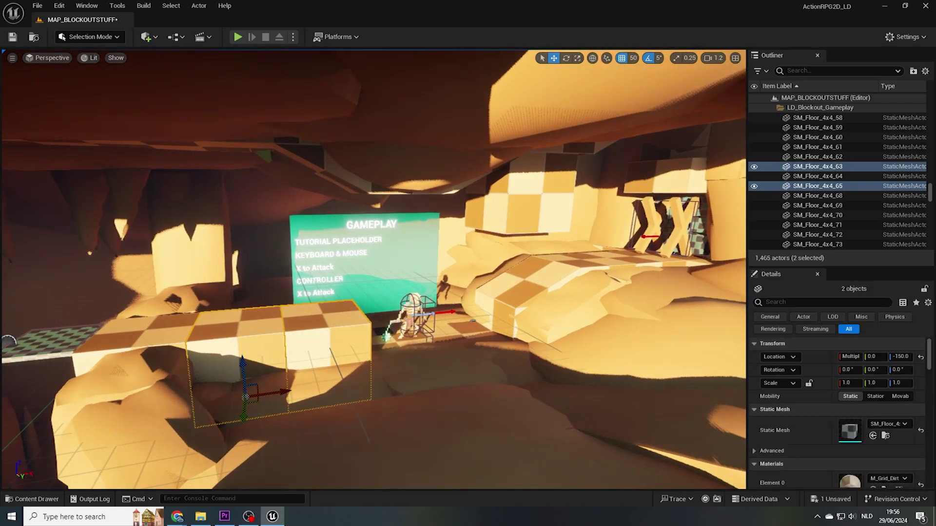
click(411, 263)
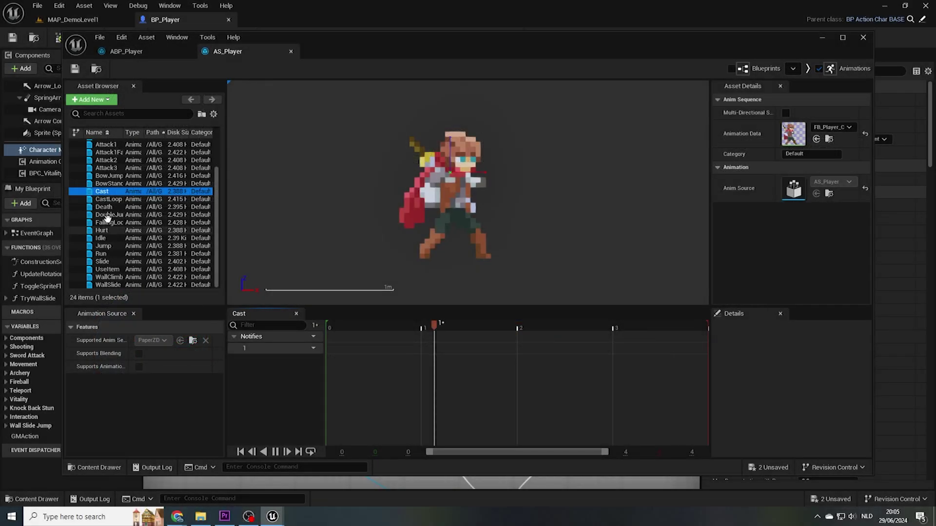
Preview the FallingLoop, Run and WallSlide animations, and raise NS_GemStatus2's SpawnRate to about 106.6.
click(104, 222)
click(100, 254)
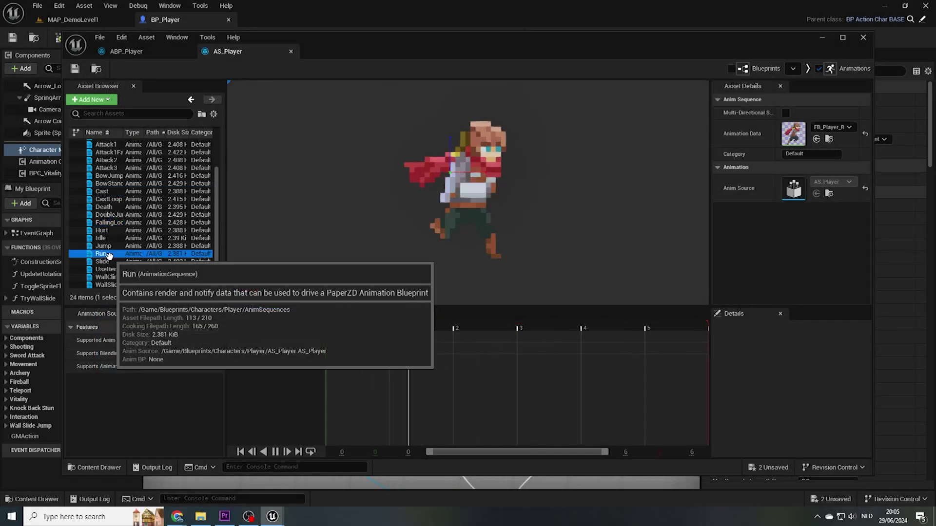
click(107, 284)
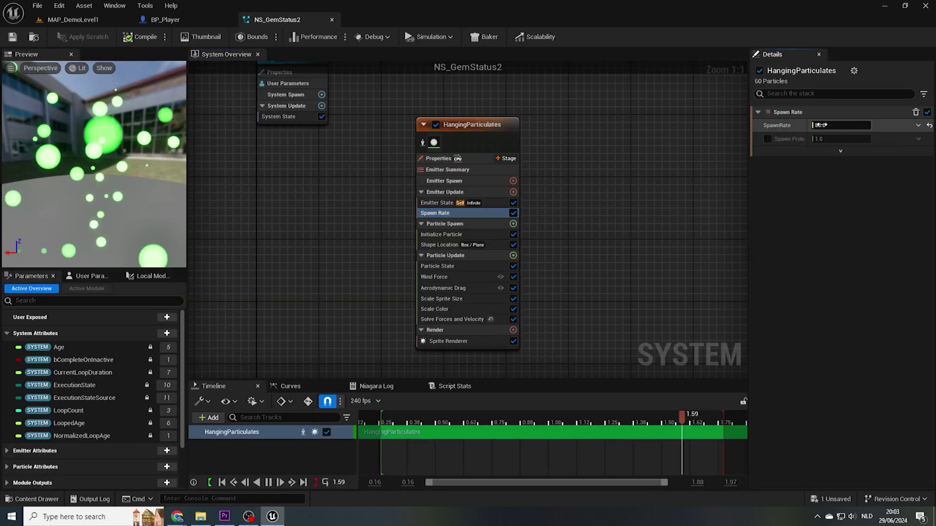
drag(821, 125, 843, 124)
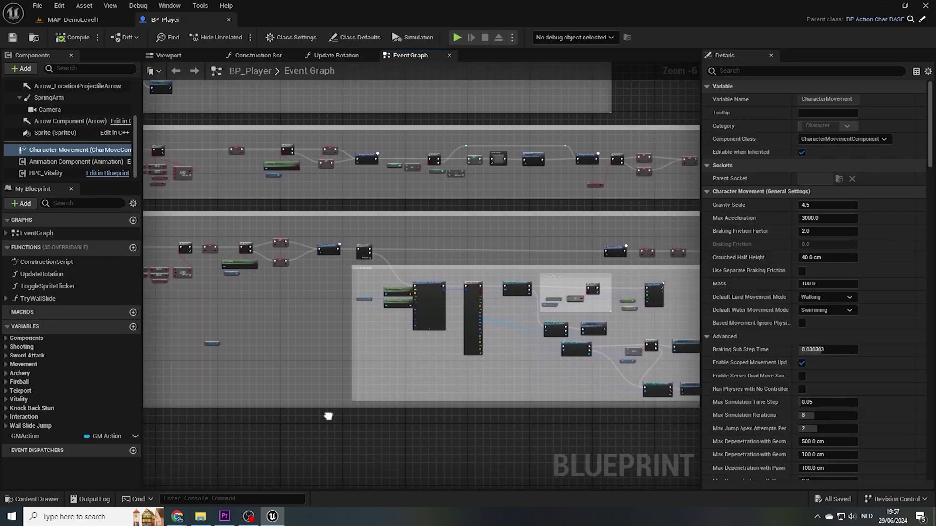
scroll(431, 346, up, 5)
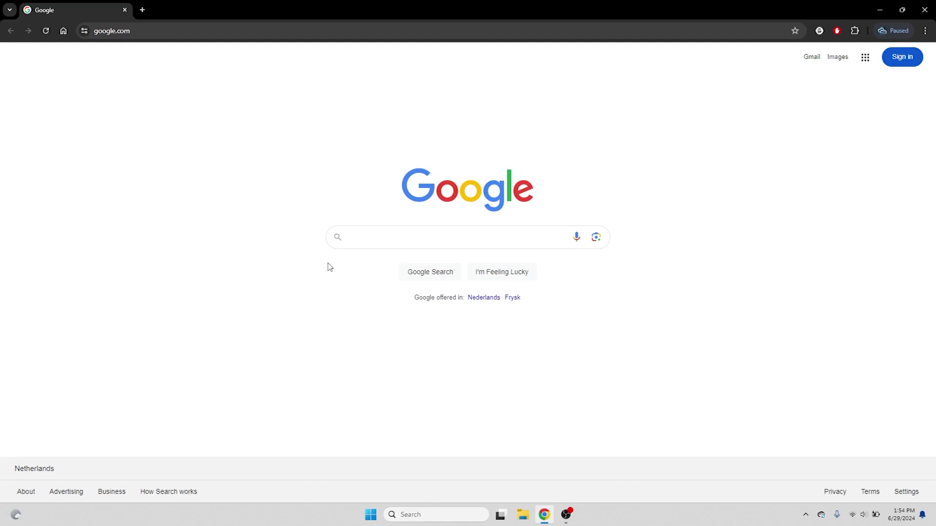
Google 'download unreal engine', accept cookies, and open the official Download Unreal Engine result.
click(406, 241)
text(d)
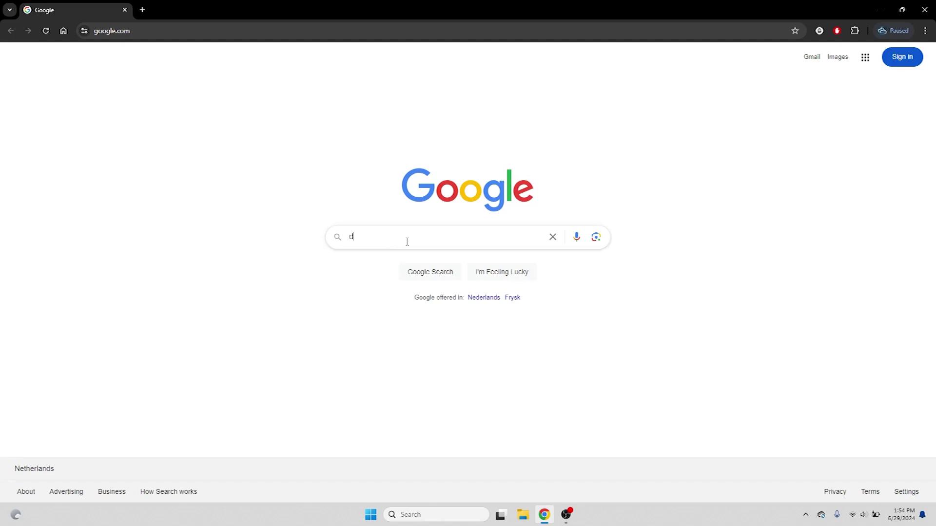
text(ownload unreal engine)
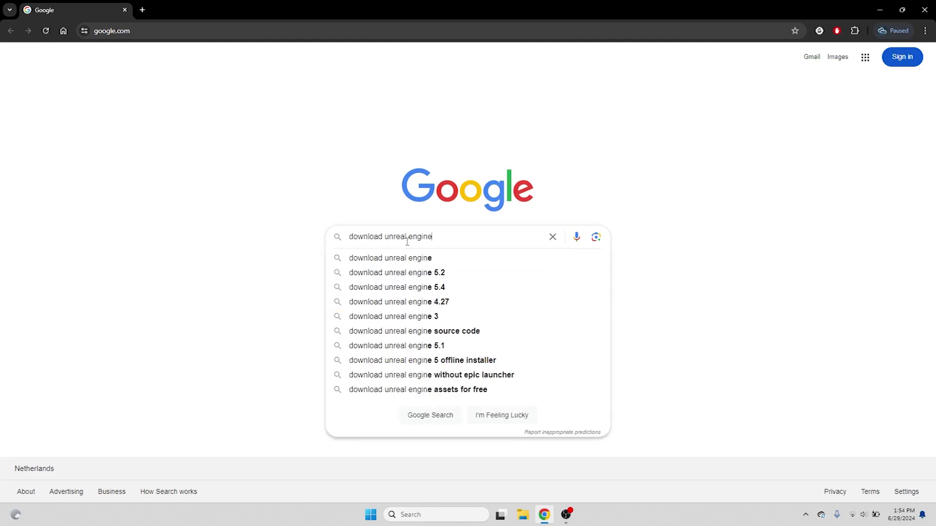
key(Return)
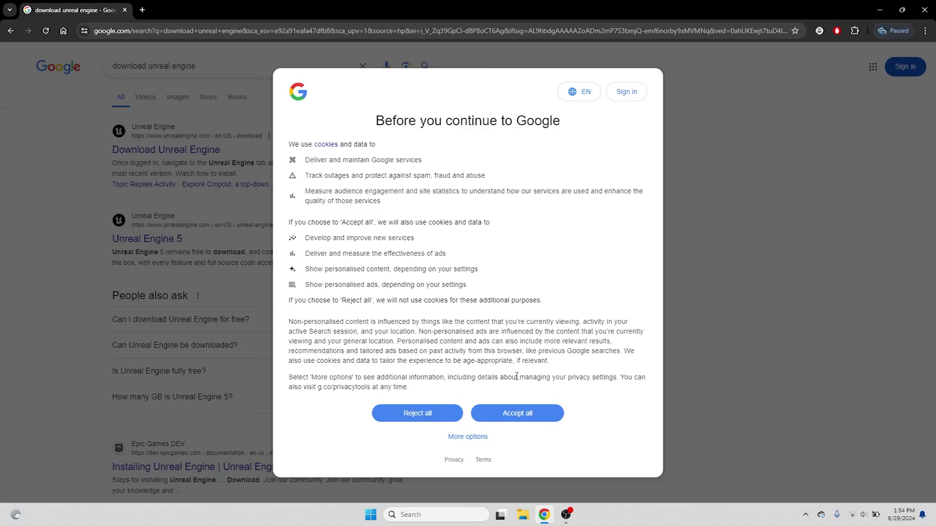
click(517, 413)
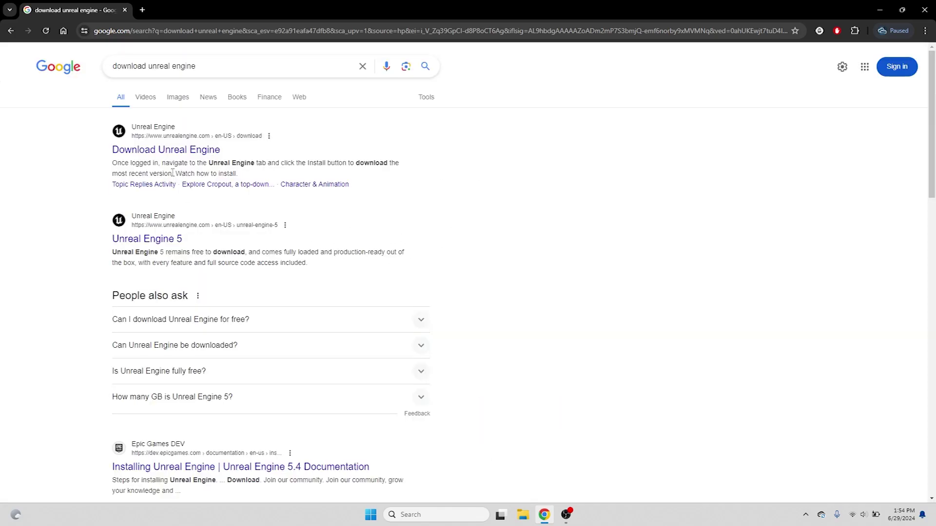
click(170, 152)
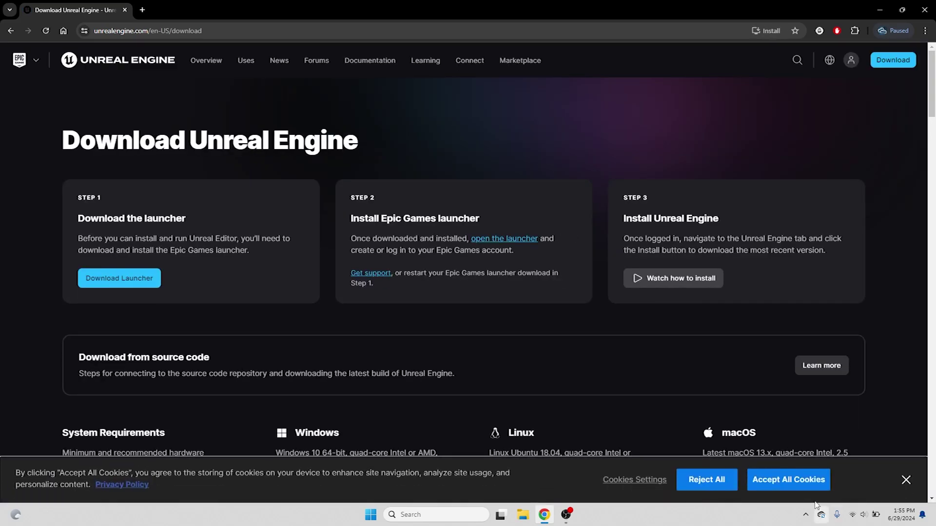
Dismiss the cookie notice and save the Epic Games Launcher installer to Downloads.
click(780, 481)
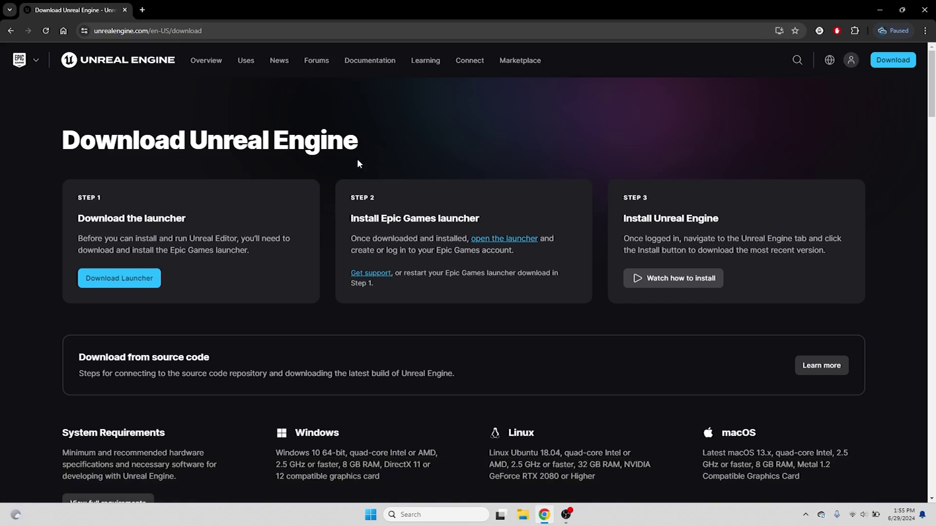
click(125, 287)
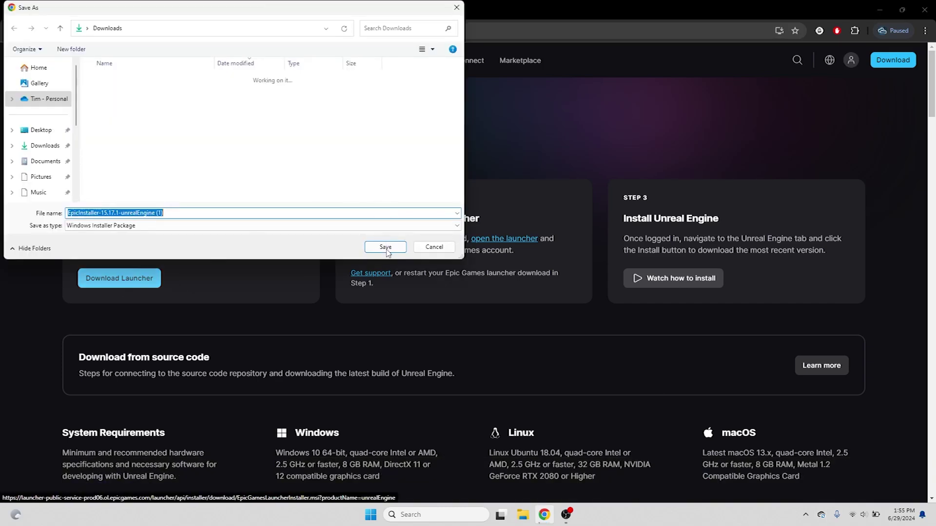
click(386, 247)
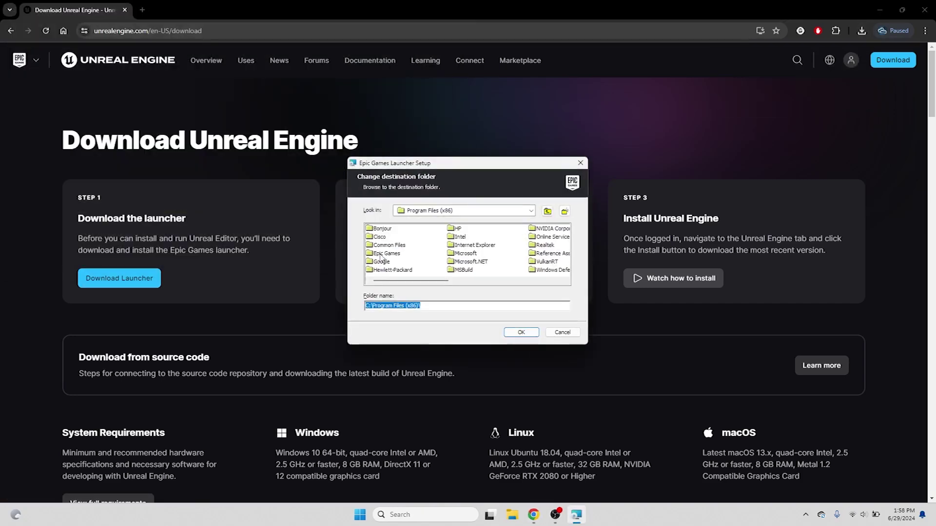
Install the Epic Games Launcher with the D: drive as destination.
click(481, 210)
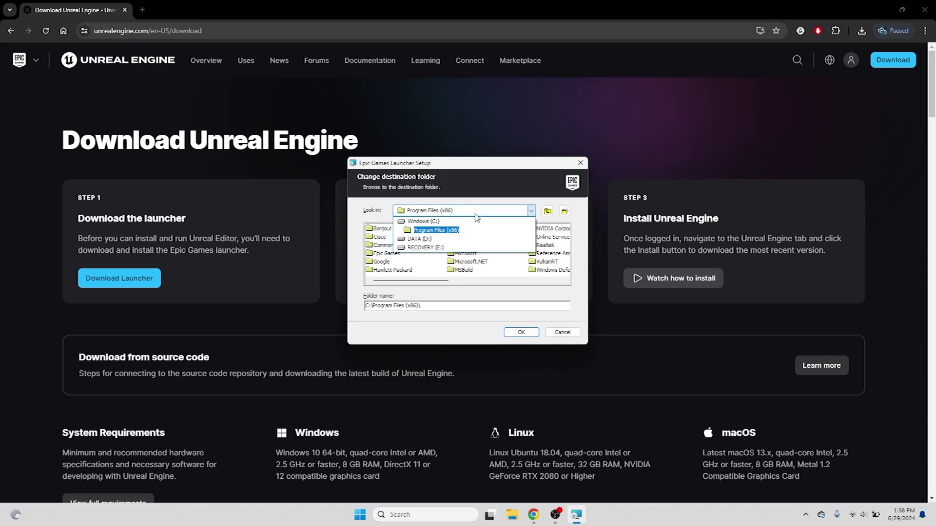
click(424, 246)
click(521, 332)
click(516, 333)
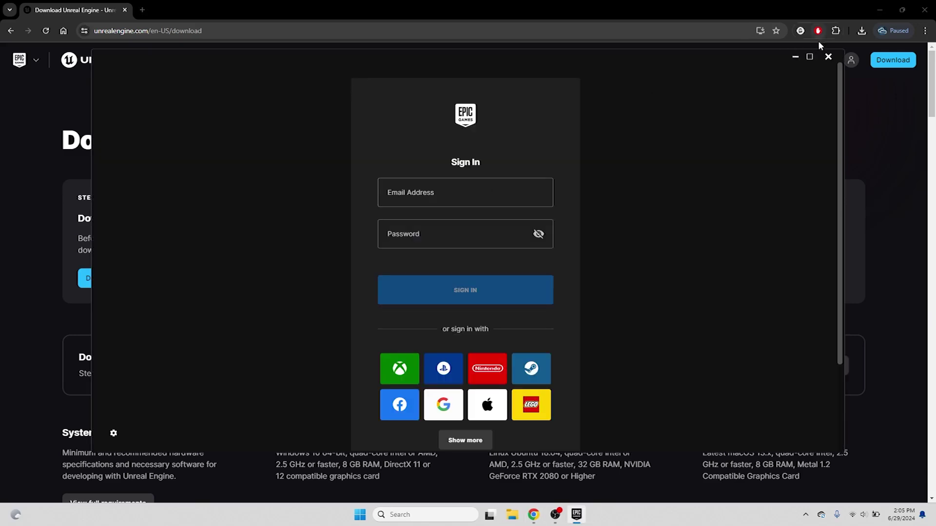
Maximize the launcher, dismiss the free-games, Wuthering Waves and Valorant notifications, and accept Epic Online Services.
click(809, 57)
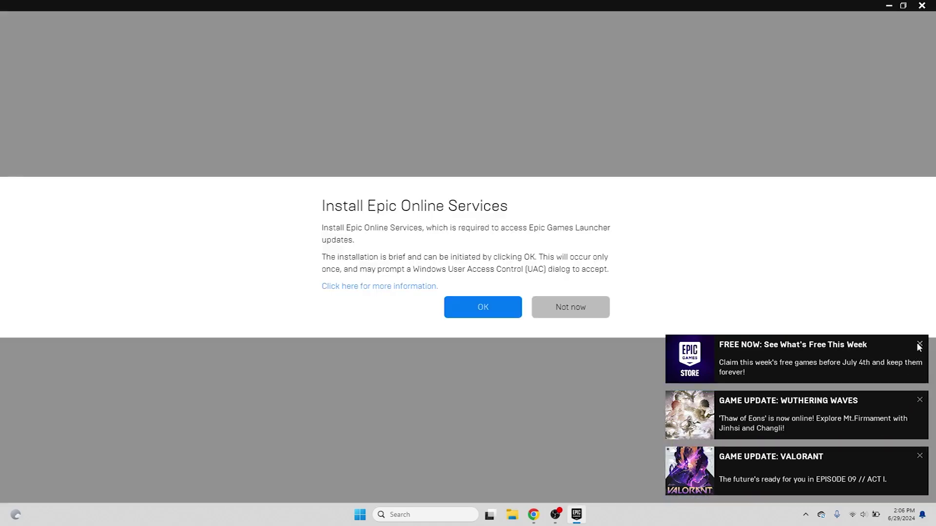
click(919, 344)
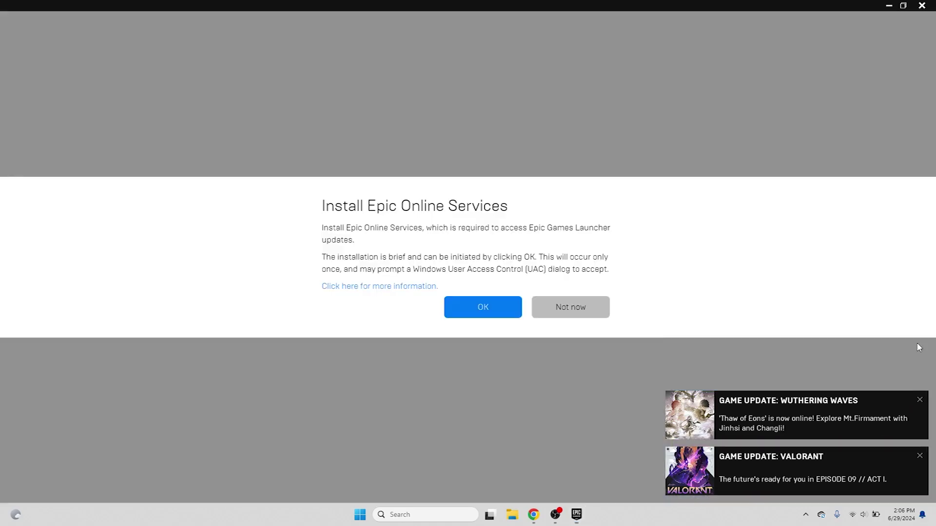
click(919, 400)
click(919, 457)
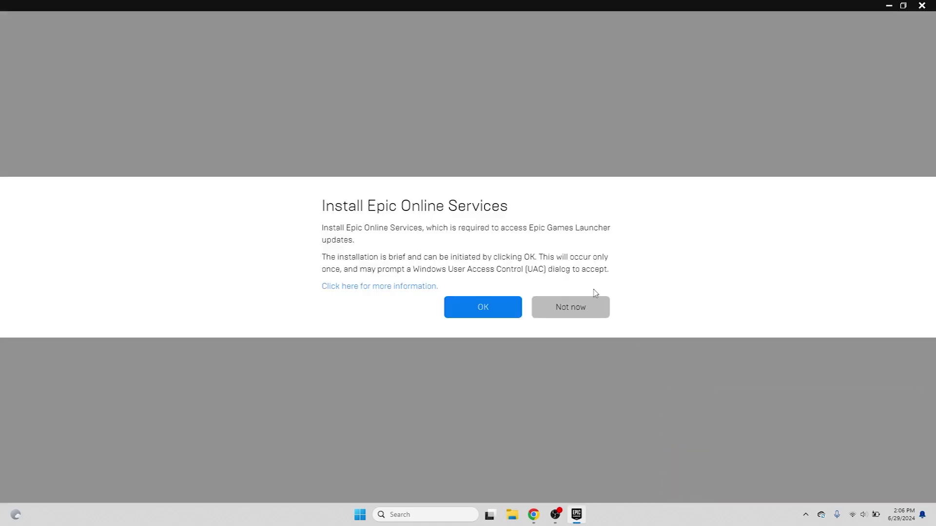
click(495, 310)
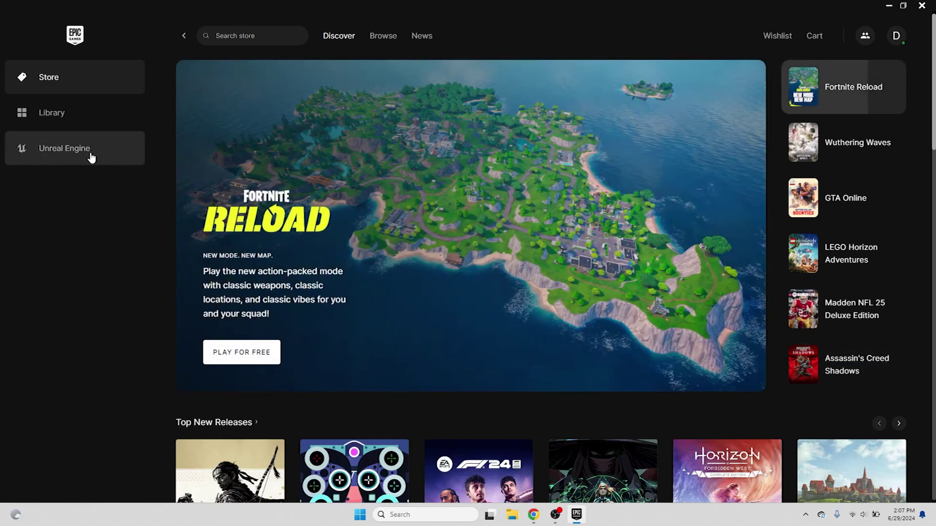
Go to the Unreal Engine section's Library tab listing engines, projects and Vault.
click(91, 157)
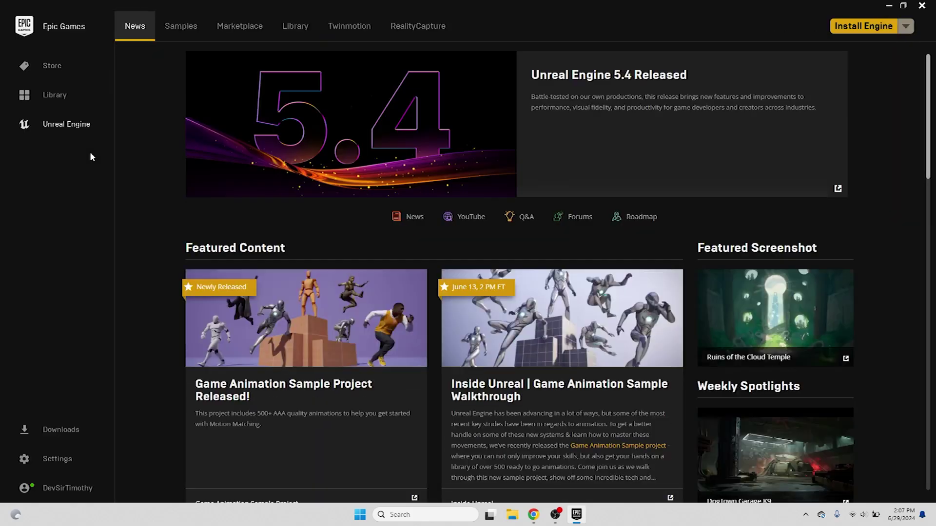
click(307, 27)
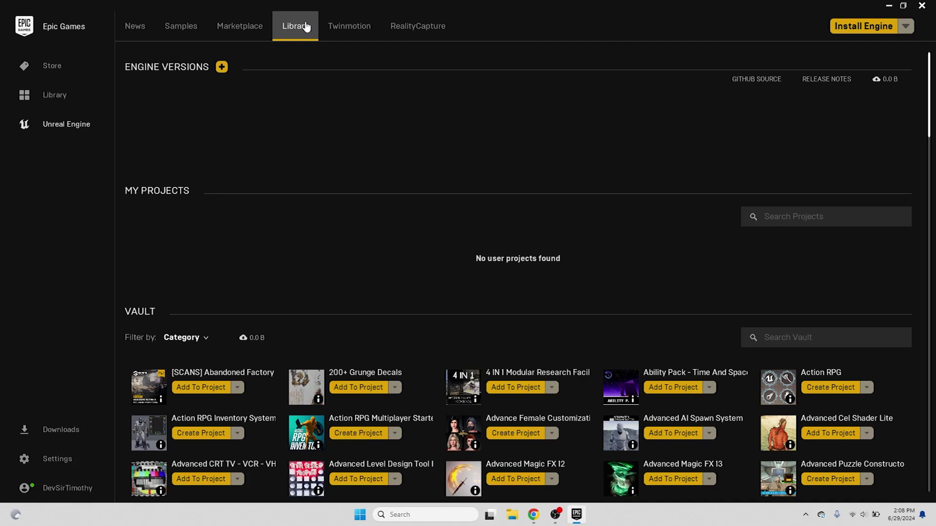
click(223, 67)
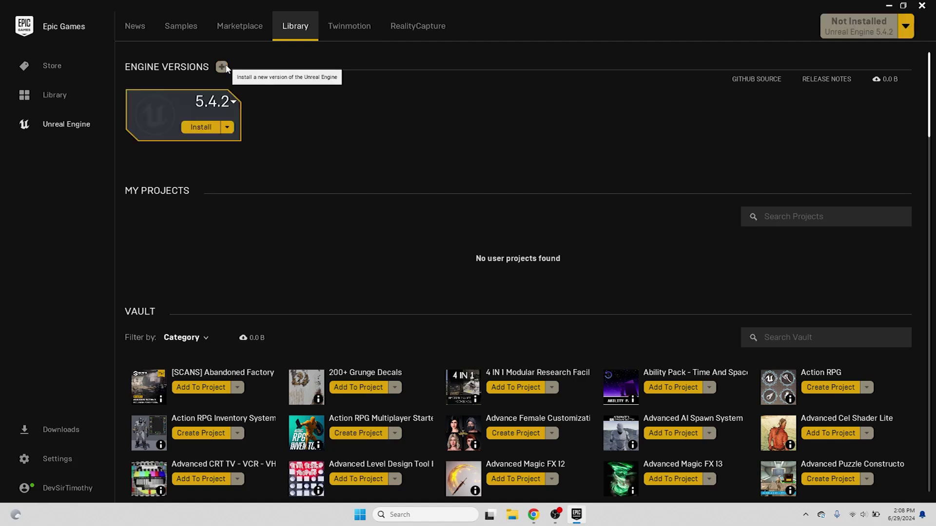
click(234, 102)
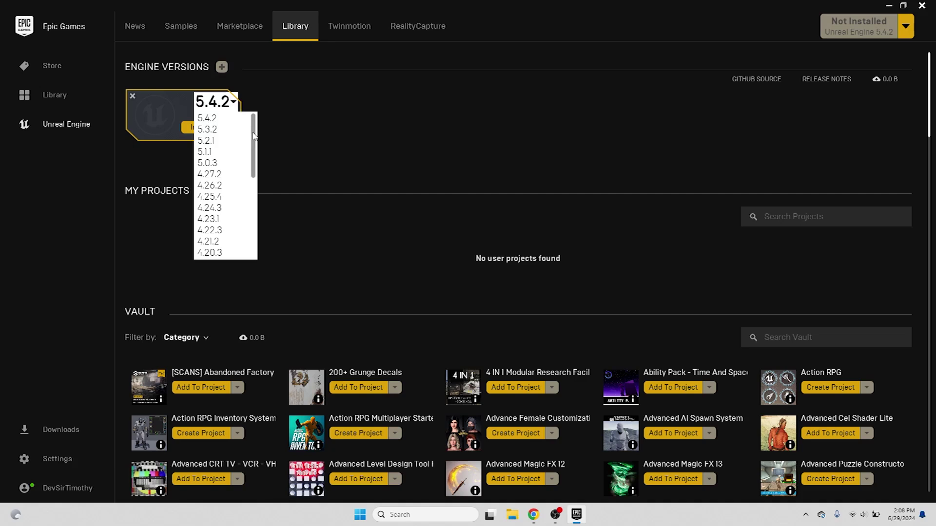
drag(253, 137, 267, 91)
click(239, 119)
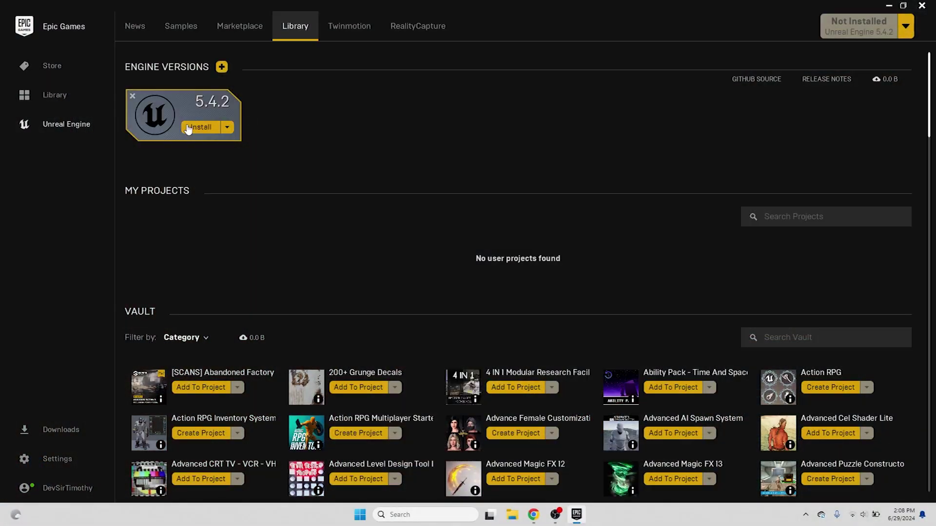
Install engine version 5.4.2 with its install folder set to the DATA (D:) drive.
click(195, 127)
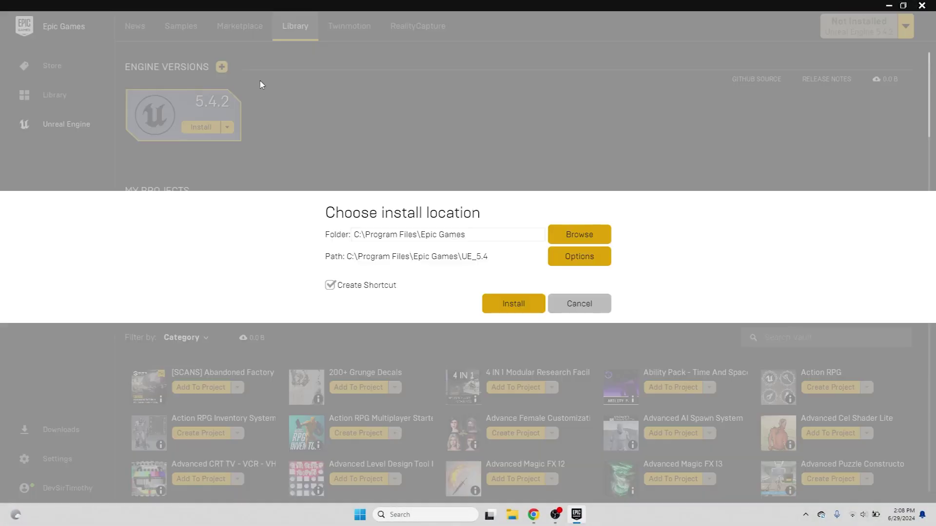
click(569, 236)
click(128, 28)
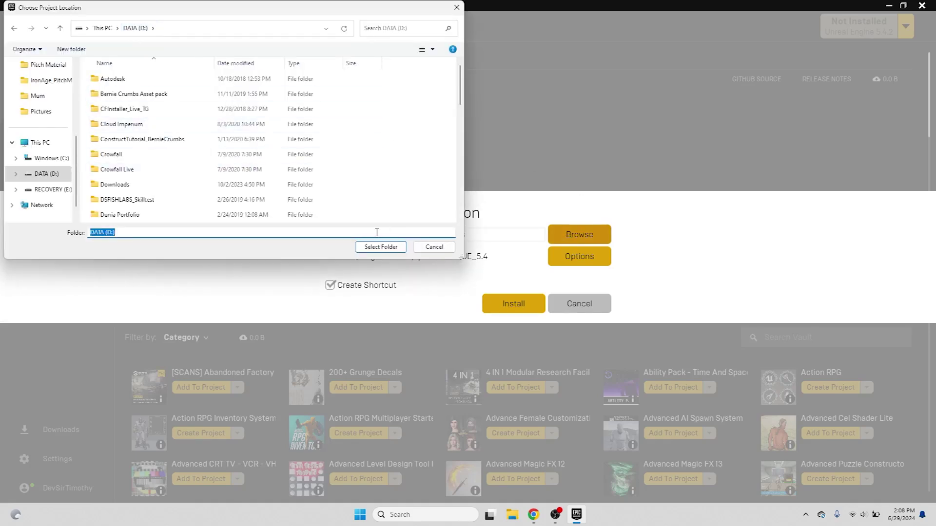
click(381, 246)
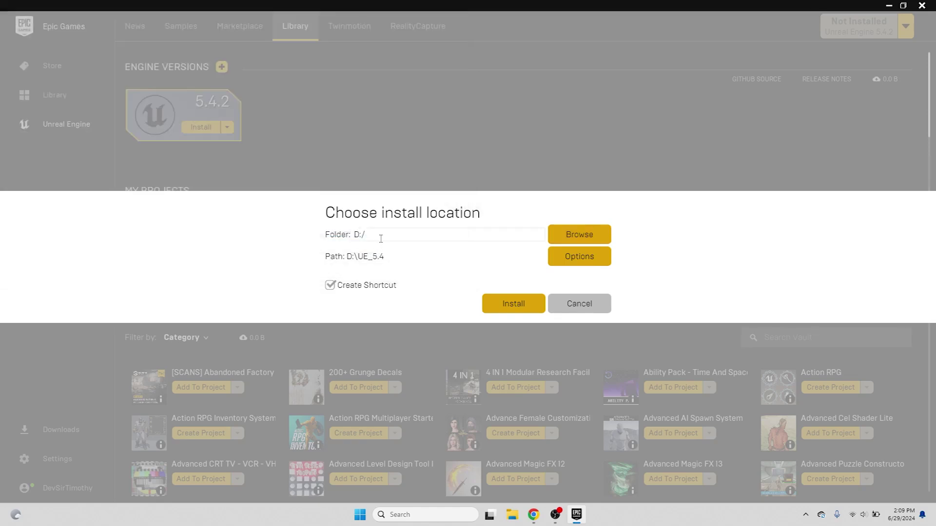
click(491, 308)
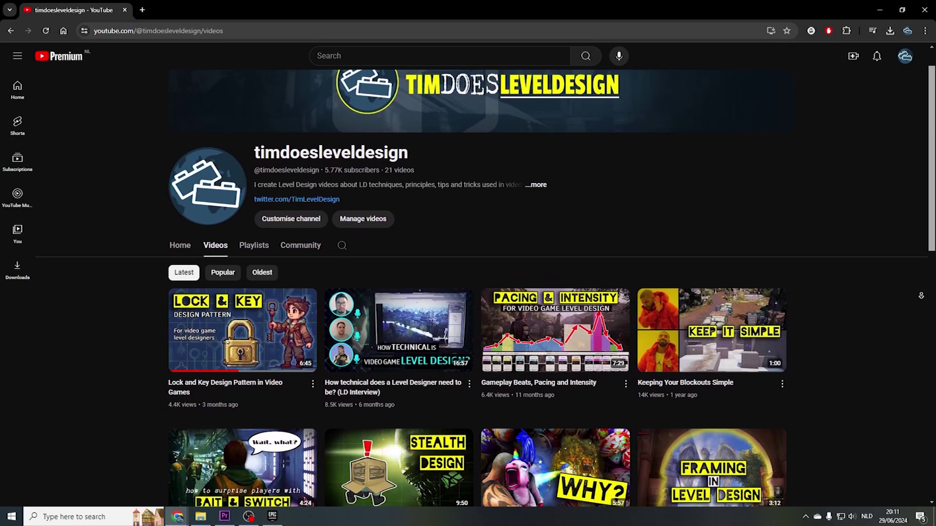
scroll(468, 292, down, 1)
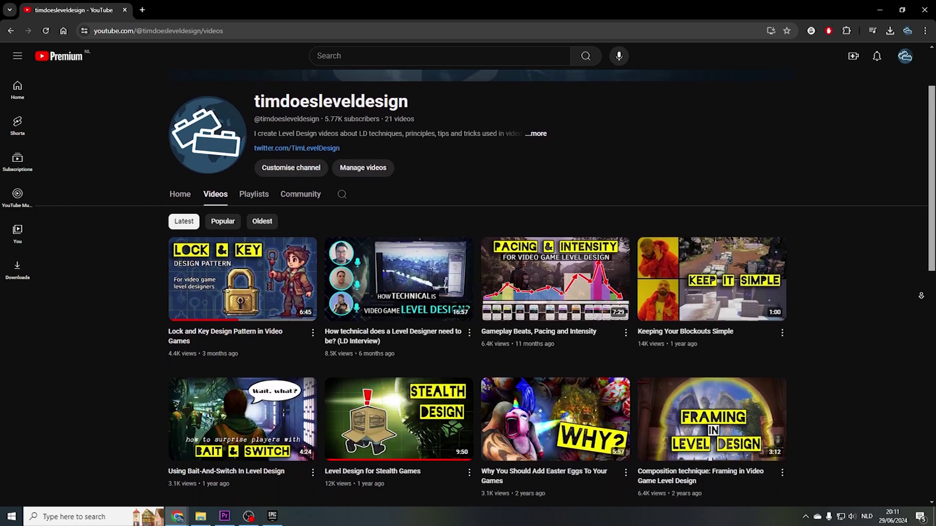
scroll(468, 293, down, 1)
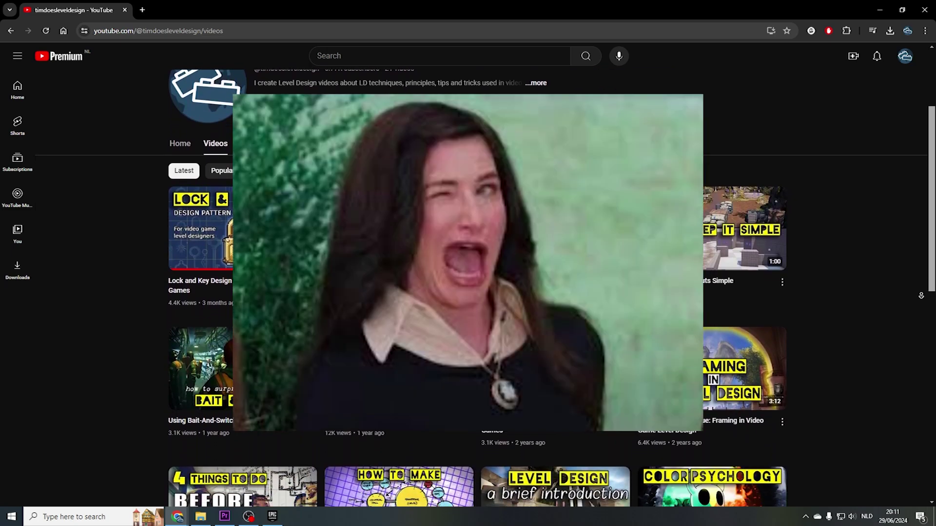
scroll(468, 293, down, 1)
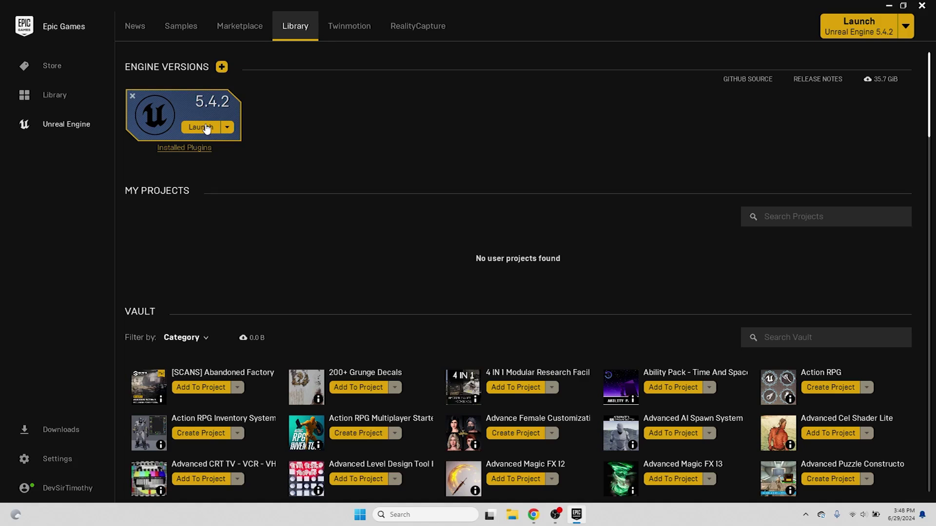
Launch the installed Unreal Engine 5.4.2 from its Library card.
click(206, 127)
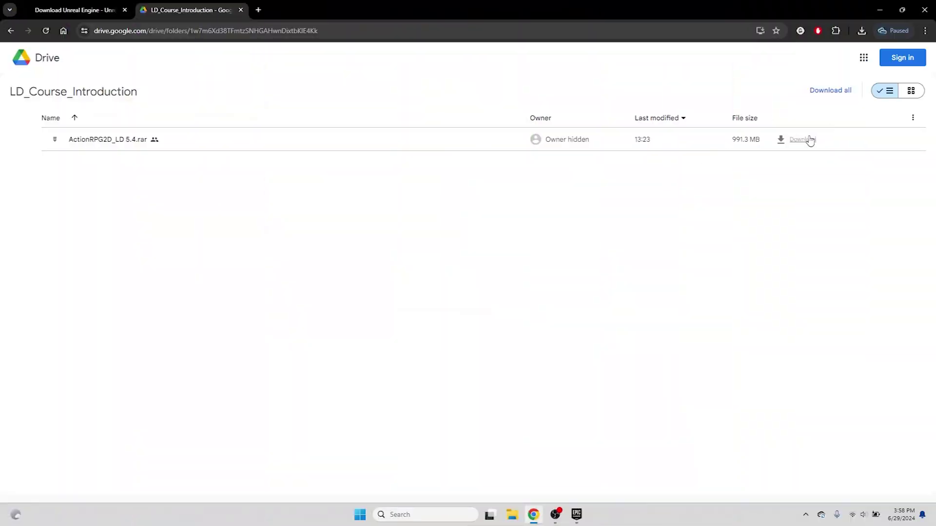
Download ActionRPG2D_LD 5.4.rar despite the scan warning and save it in Unreal Engine Projects.
click(805, 140)
click(568, 305)
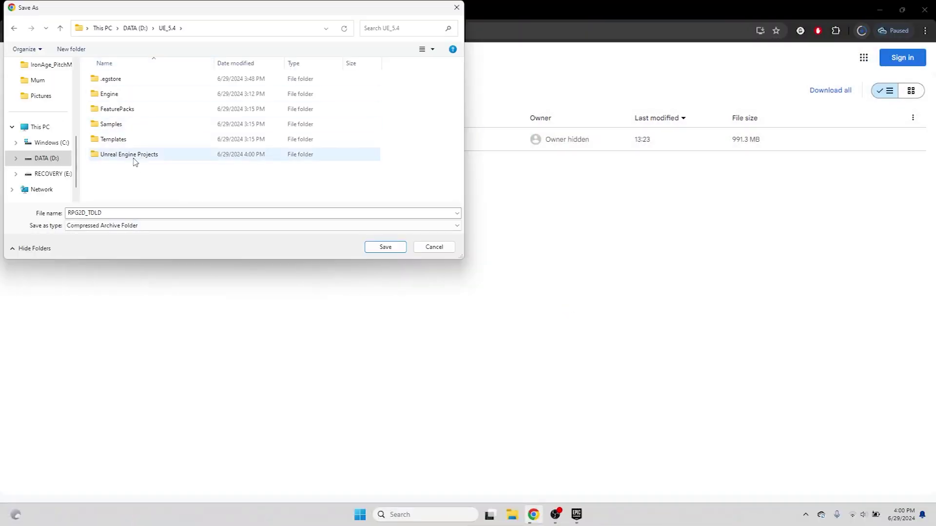
double_click(129, 154)
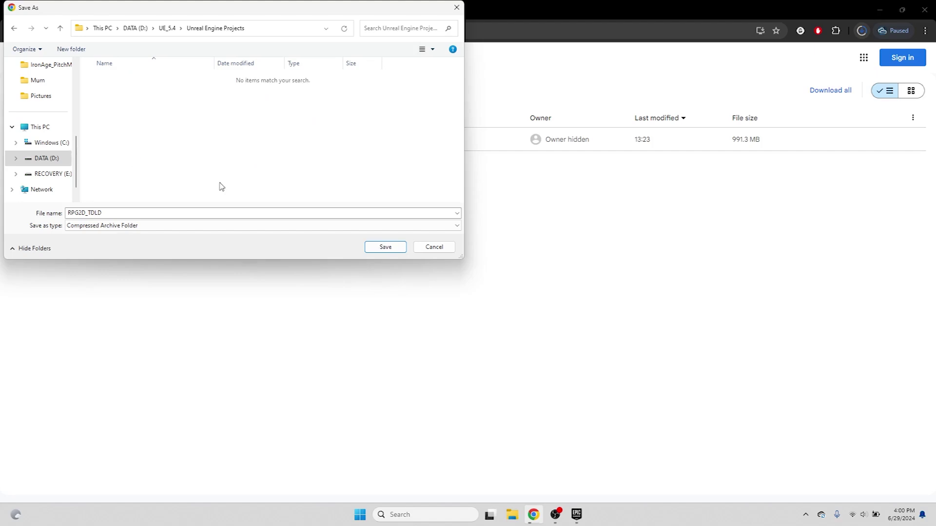
click(385, 247)
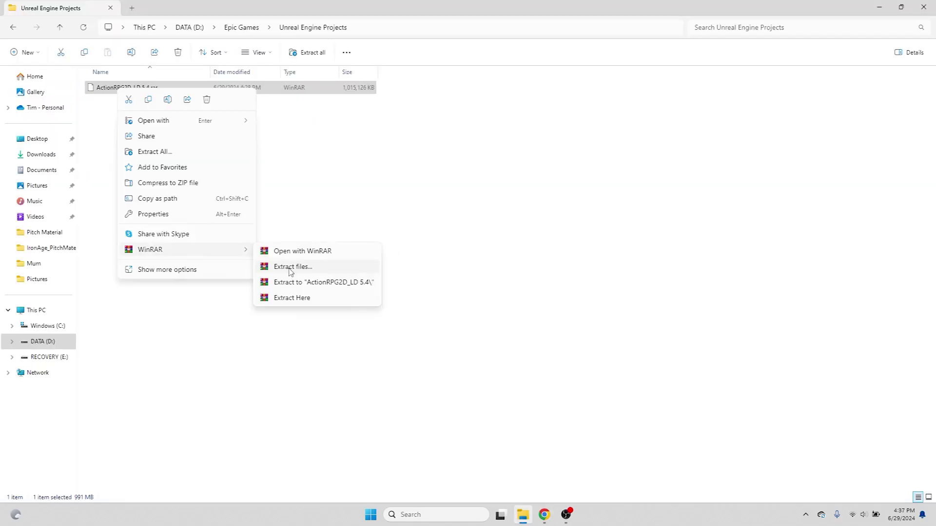
key(Escape)
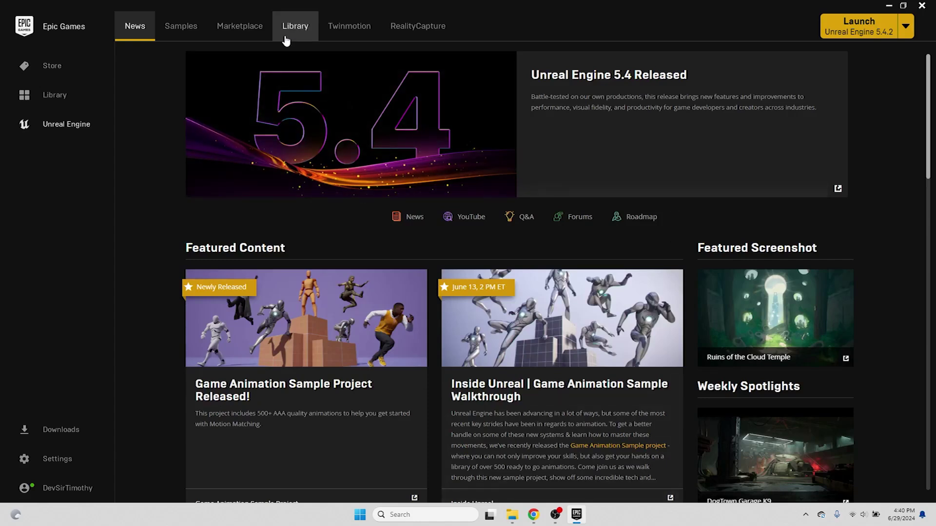
Find PaperZD in the Marketplace and install it to engine version 5.4.
click(239, 30)
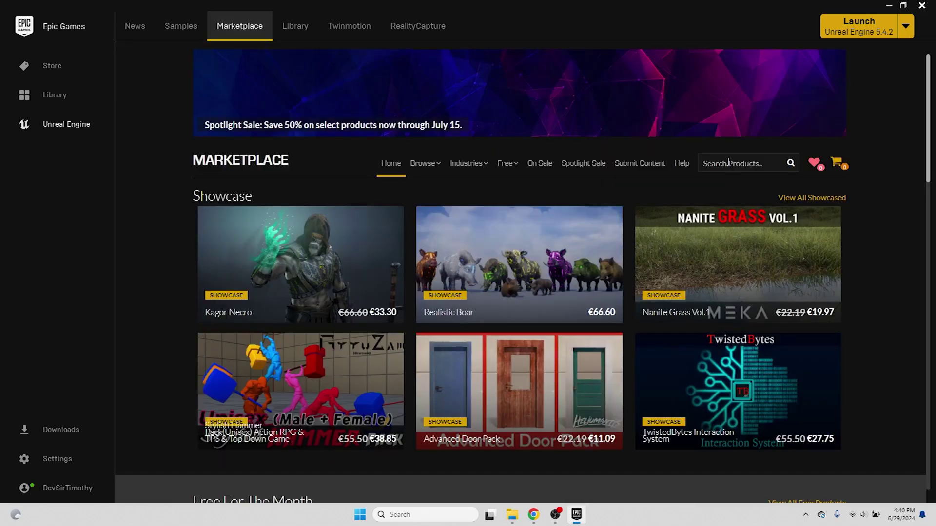
click(728, 162)
text(paperzd)
click(719, 182)
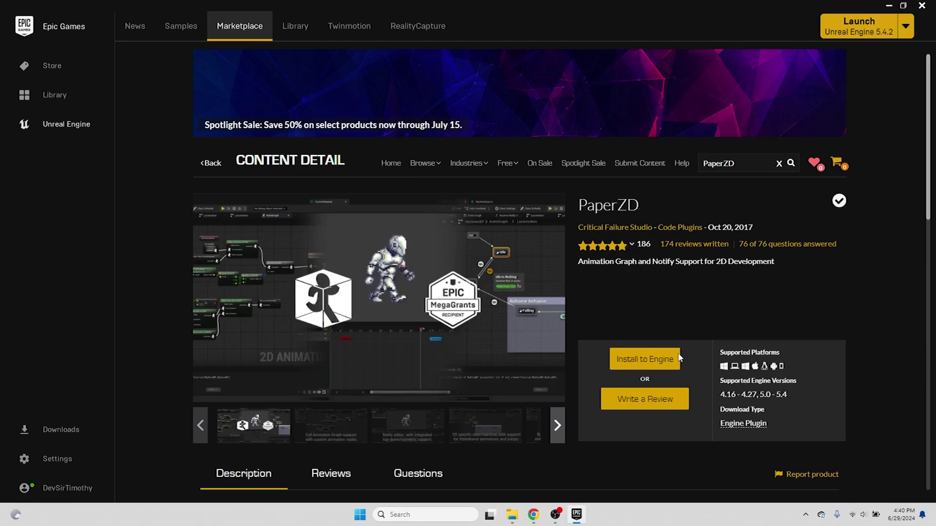
click(644, 359)
click(427, 257)
click(505, 285)
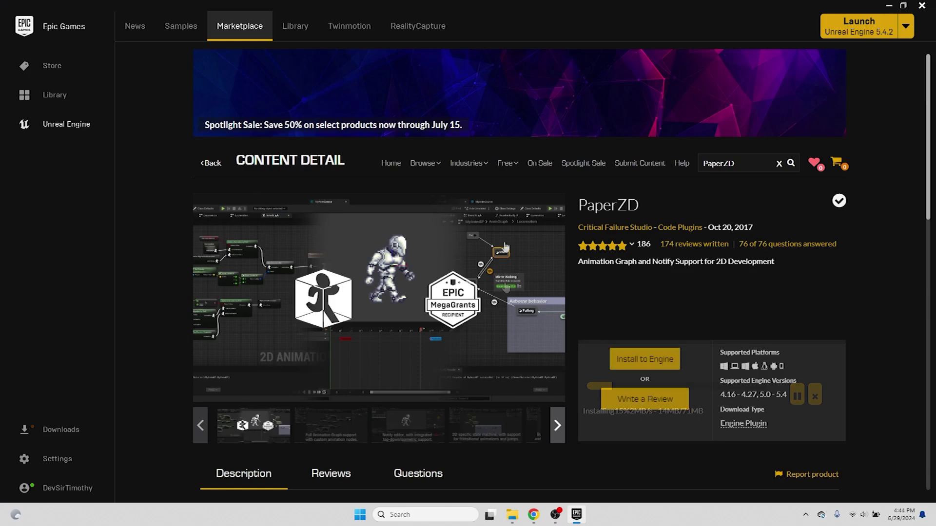
Show the installed plugins list for engine 5.4.2 in the Library.
mouse_move(416, 167)
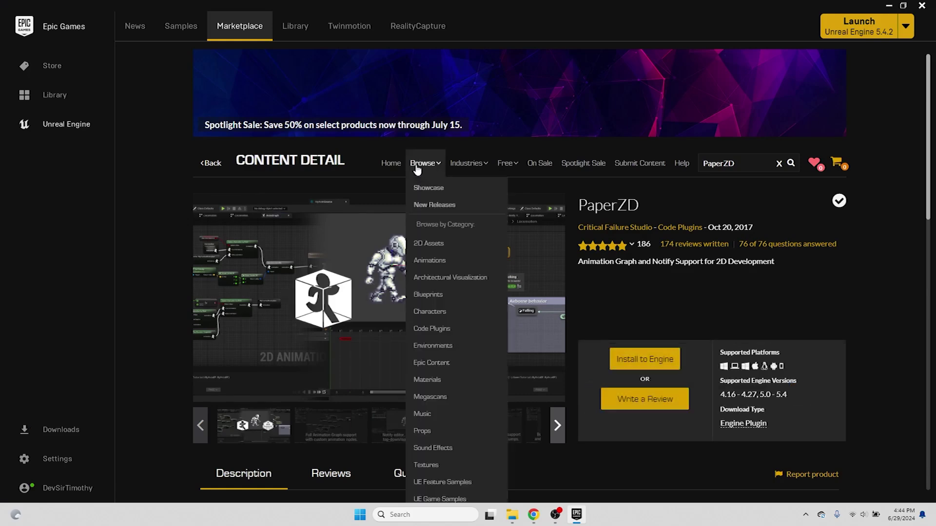
click(301, 28)
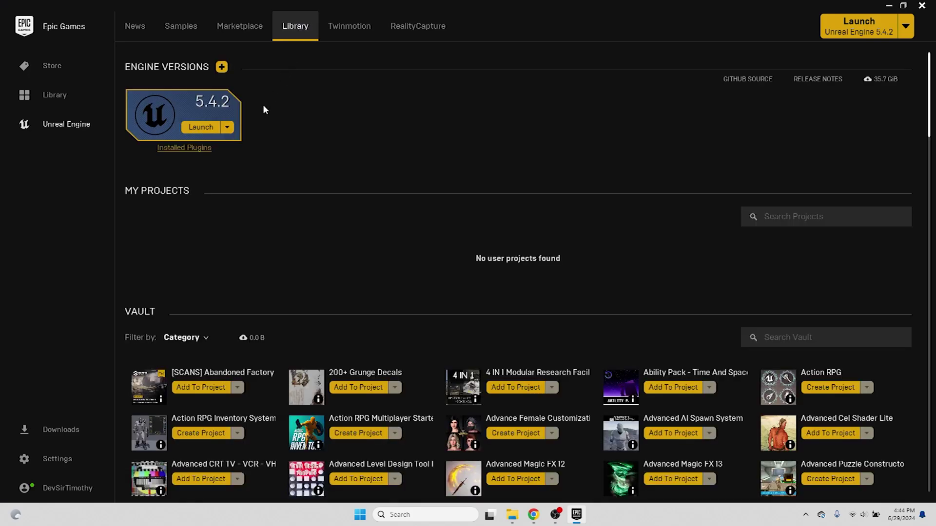
click(199, 147)
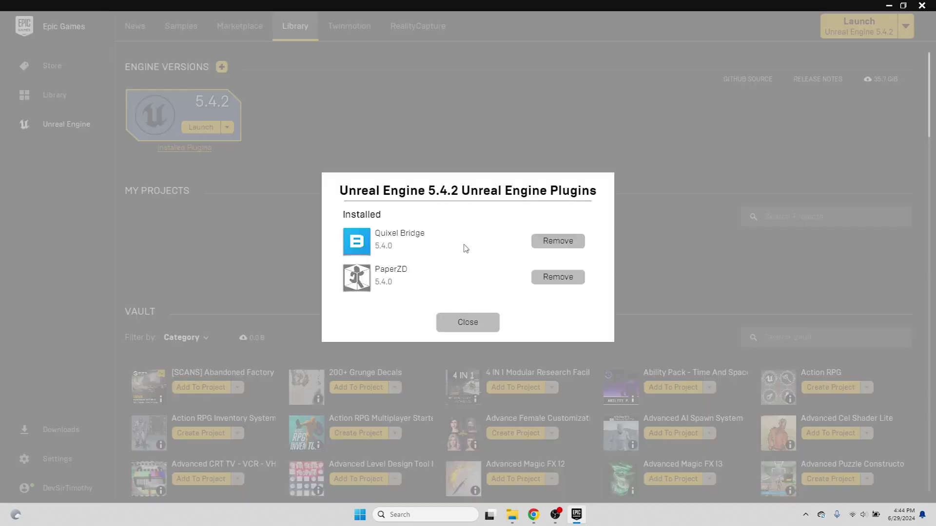
Close the installed plugins list and launch Unreal Engine 5.4.2 to its Project Browser.
click(469, 322)
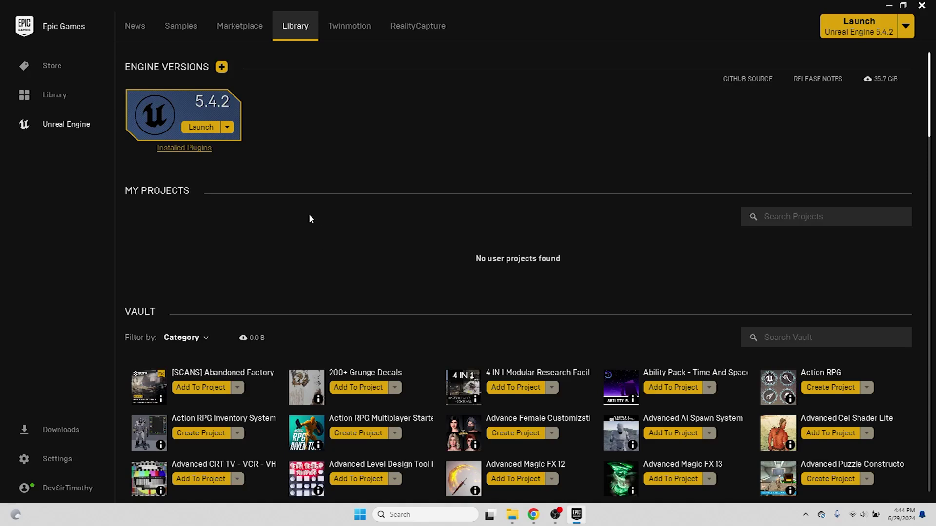
click(200, 127)
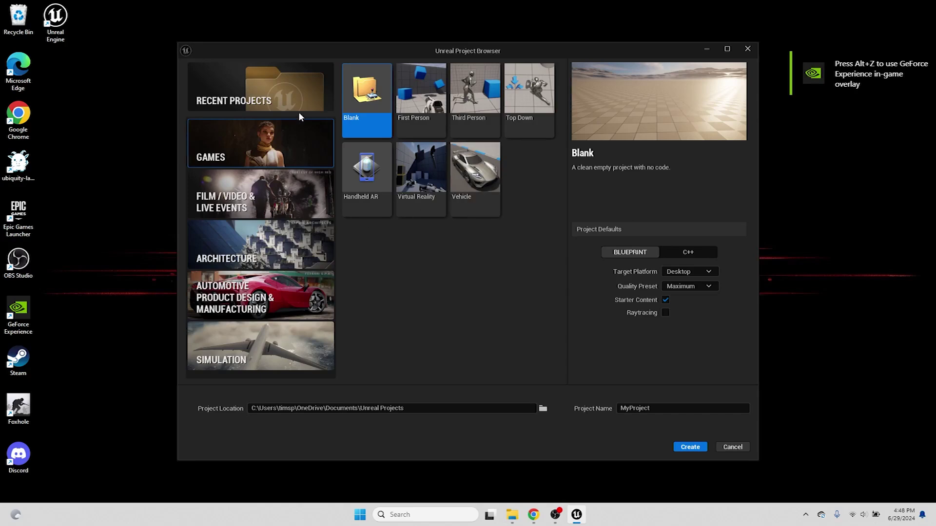
Open ActionRPG2D_LD.uproject from D:\Epic Games\Unreal Engine Projects\ActionRPG2D_LD 5.4 via Recent Projects' Browse.
click(288, 91)
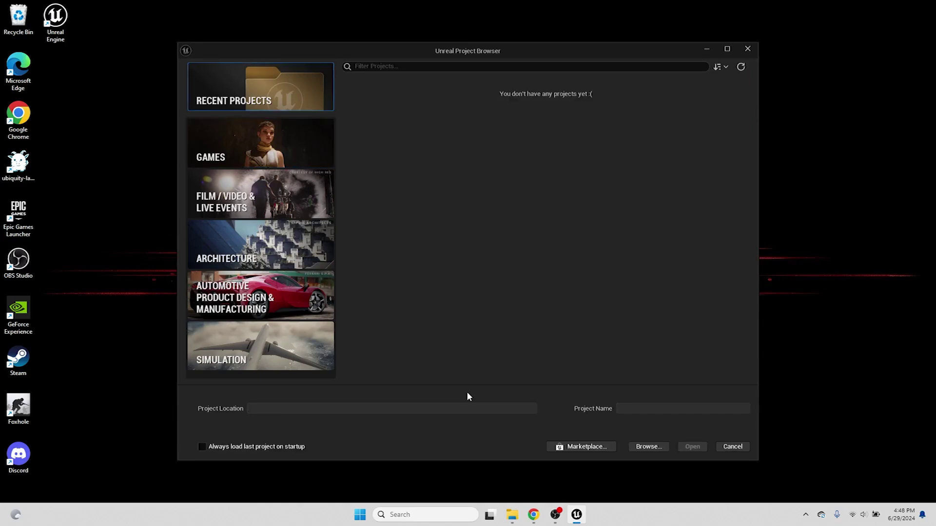
click(647, 448)
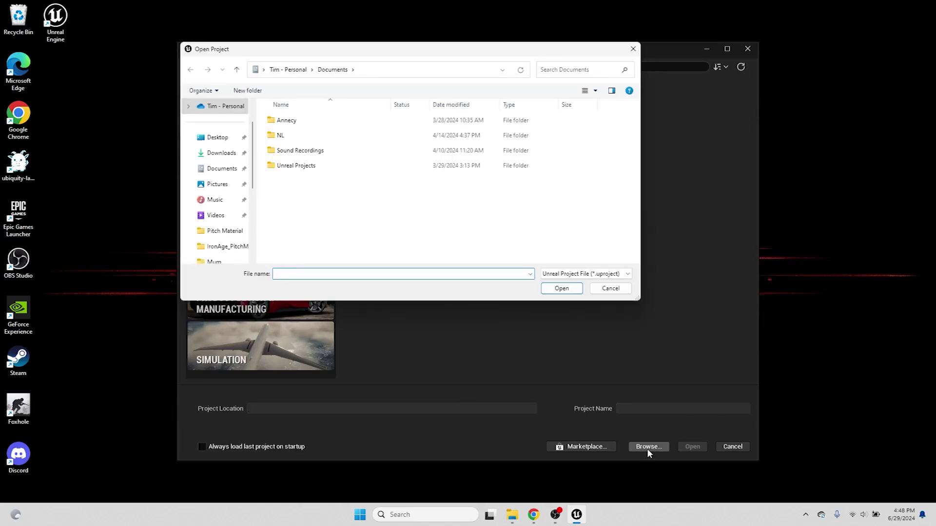
scroll(252, 145, down, 3)
click(223, 199)
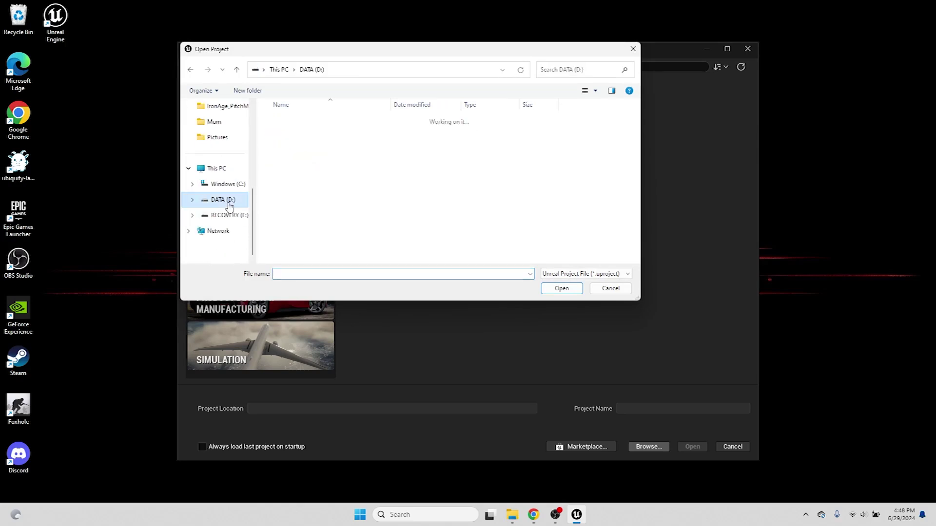
double_click(300, 121)
double_click(297, 149)
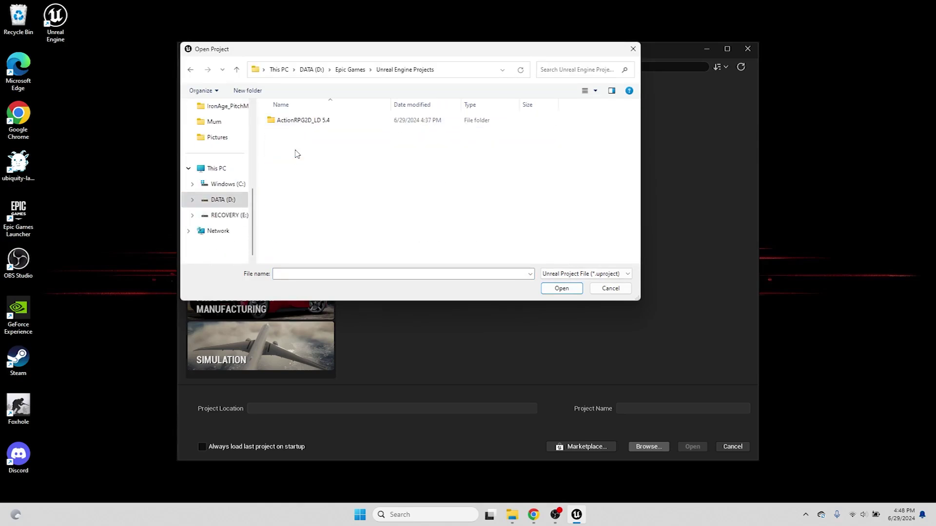
double_click(300, 122)
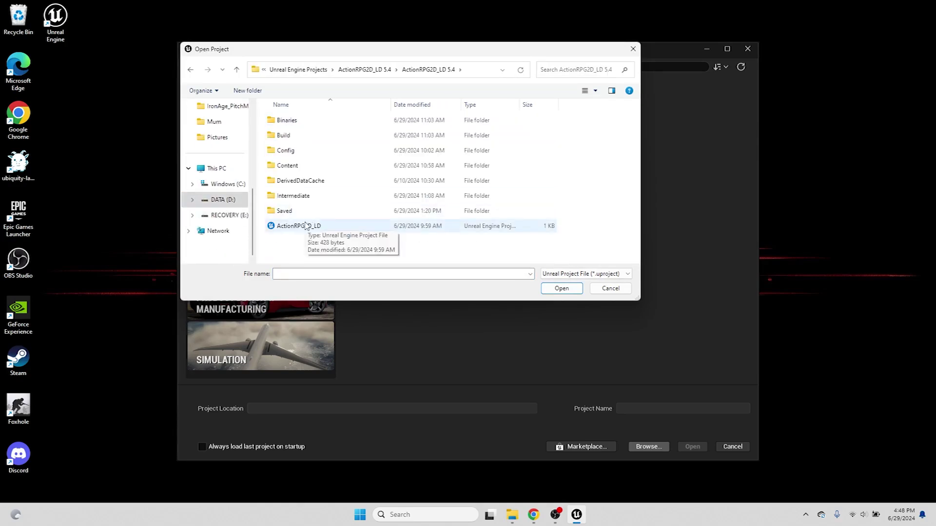
click(298, 226)
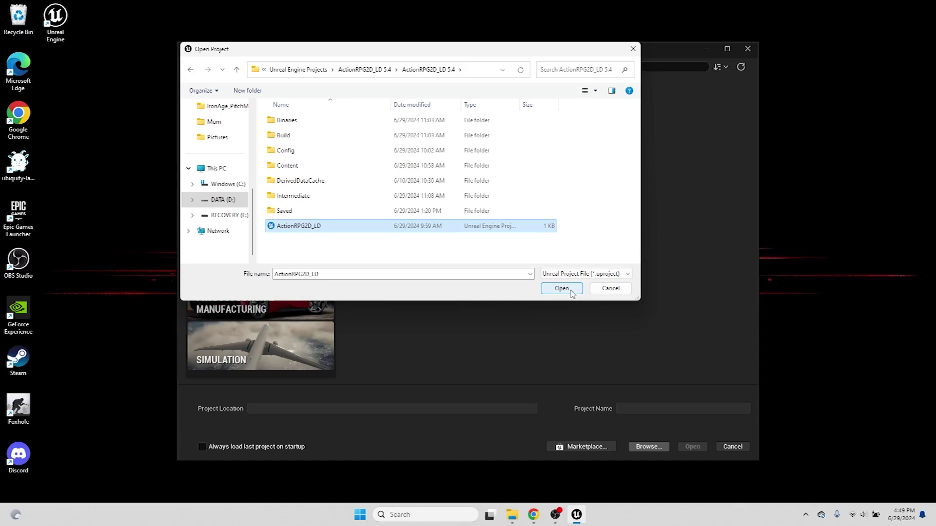
click(571, 290)
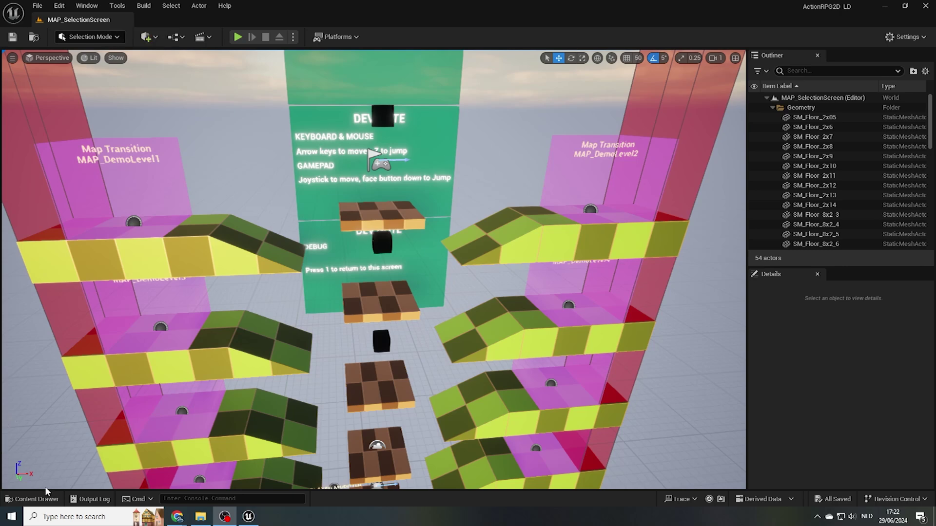
Once the project loads, show the Content Drawer with the project's Content folder.
click(35, 499)
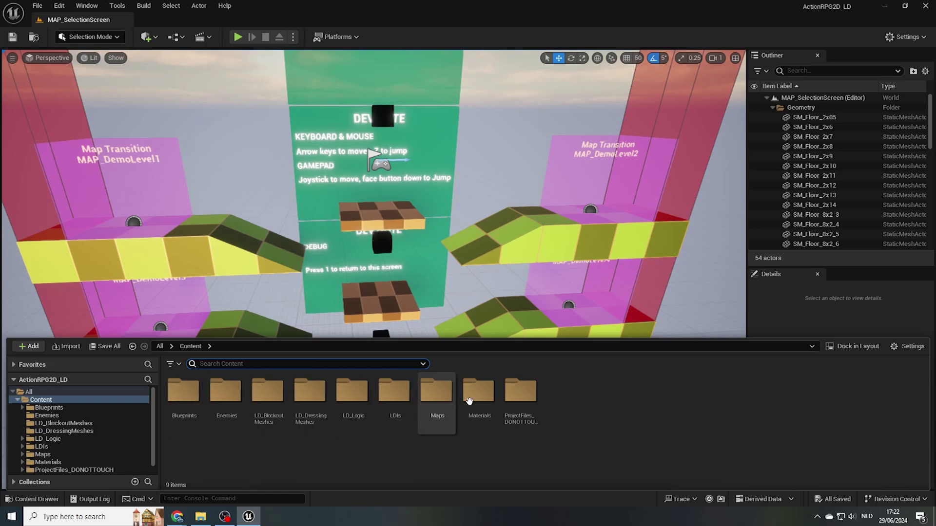
Reload MAP_SelectionScreen from the Content Drawer's Maps folder, then collapse the drawer.
scroll(77, 438, down, 1)
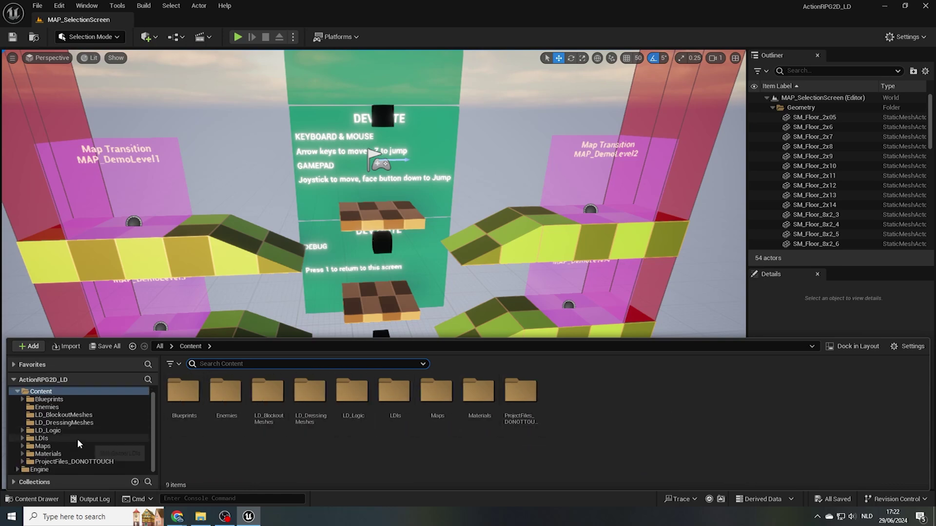
scroll(75, 441, up, 1)
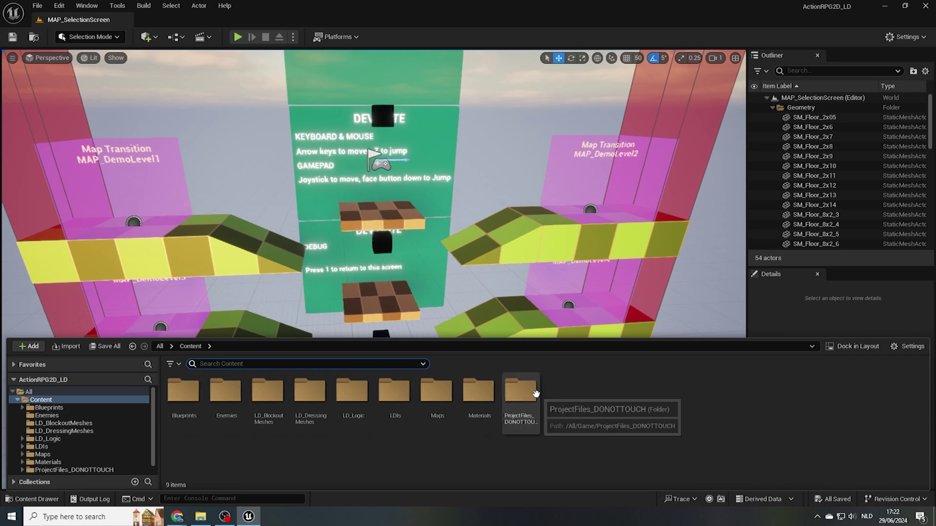
double_click(434, 393)
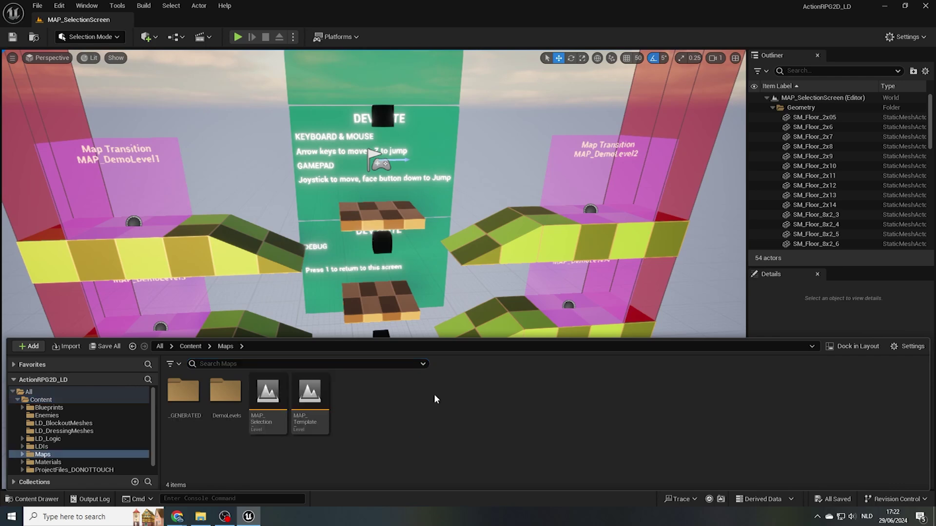
click(270, 389)
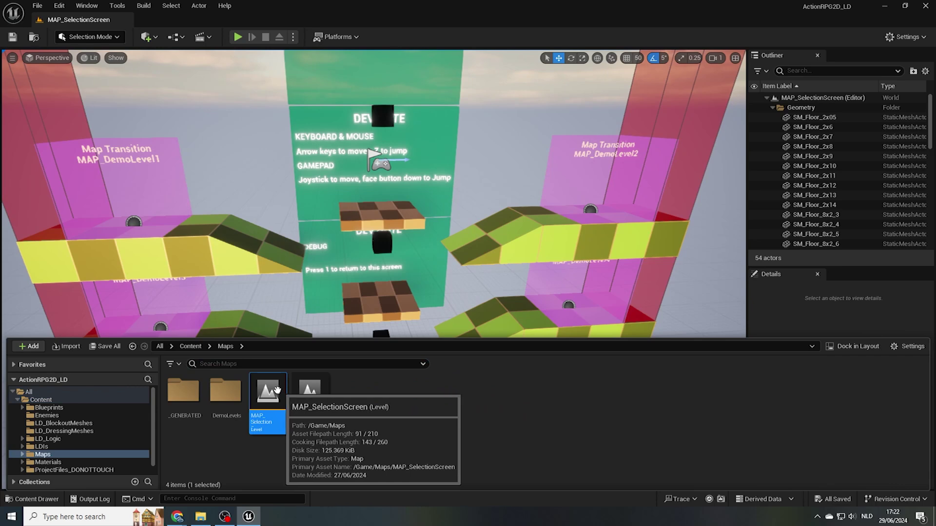
double_click(274, 390)
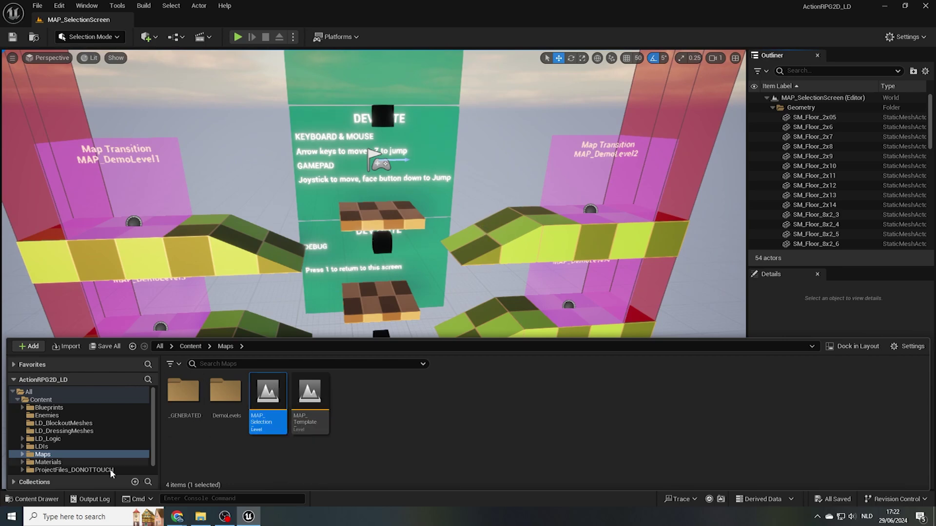
click(32, 499)
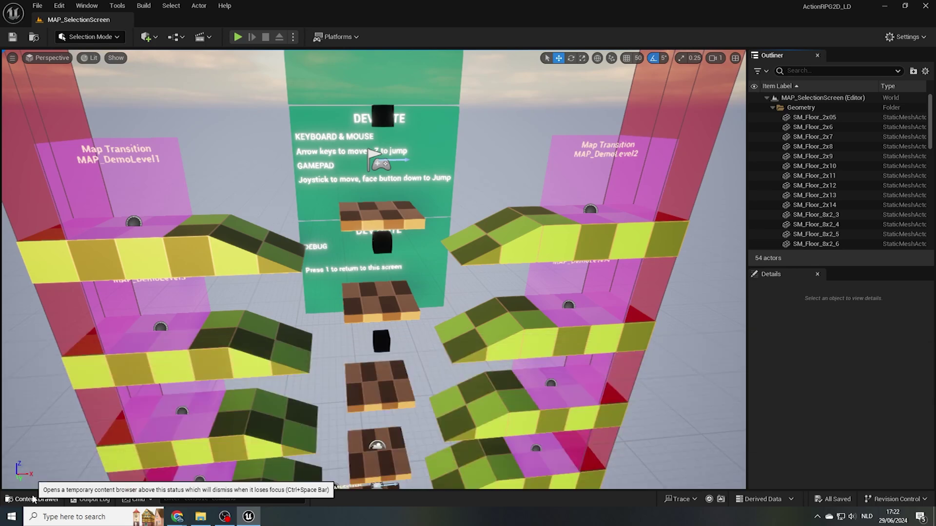
Play the selection screen in-editor, walking the character right and jumping onto the central platform.
click(237, 38)
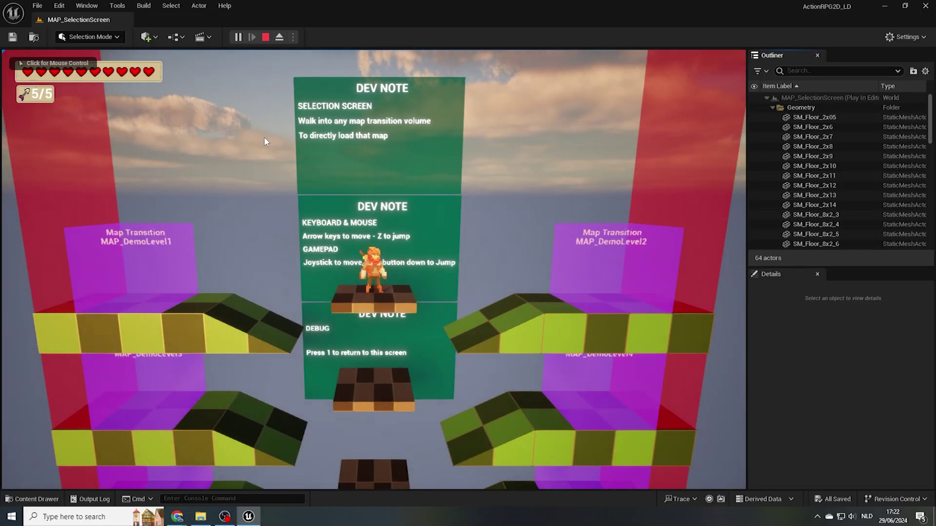
click(240, 57)
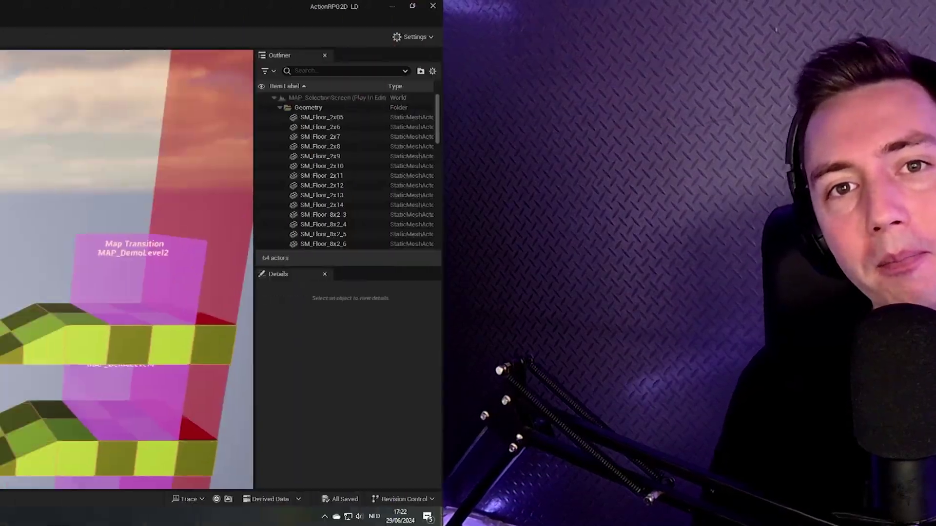
key(Right)
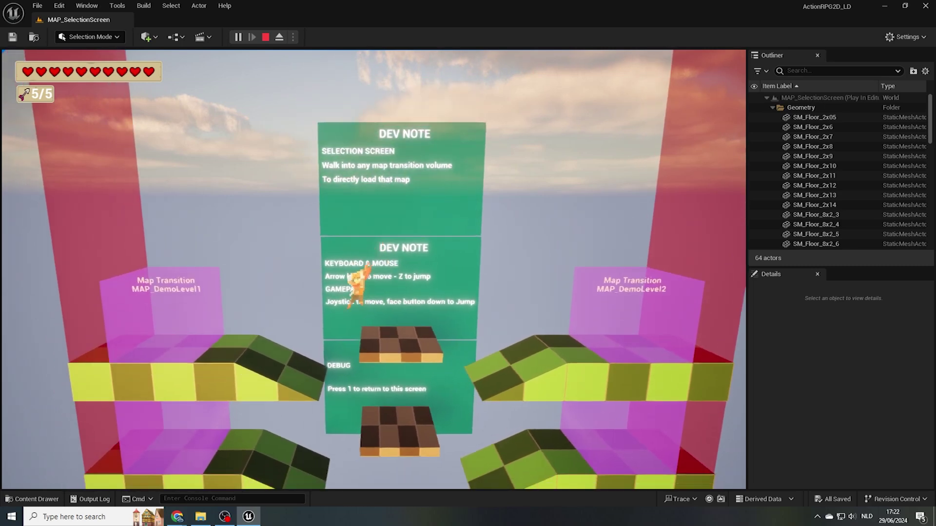
key(Right)
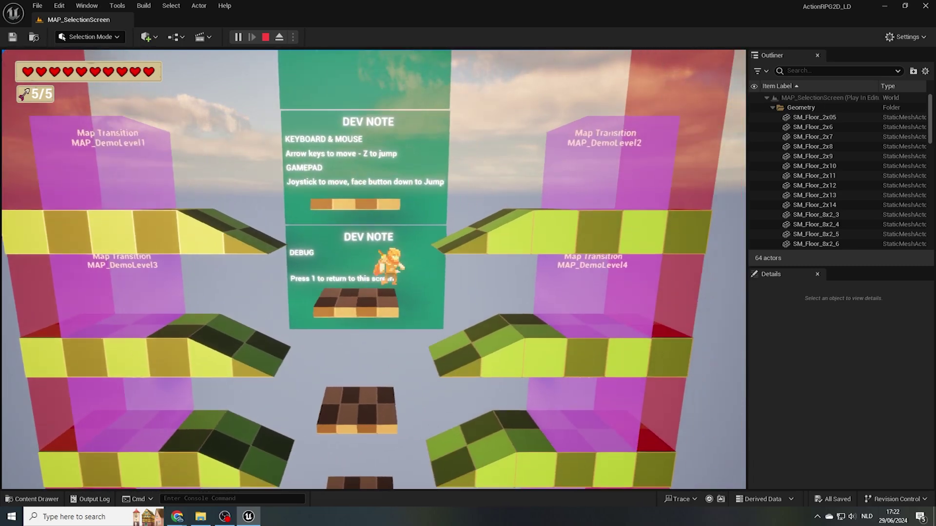
key(Left)
key(z)
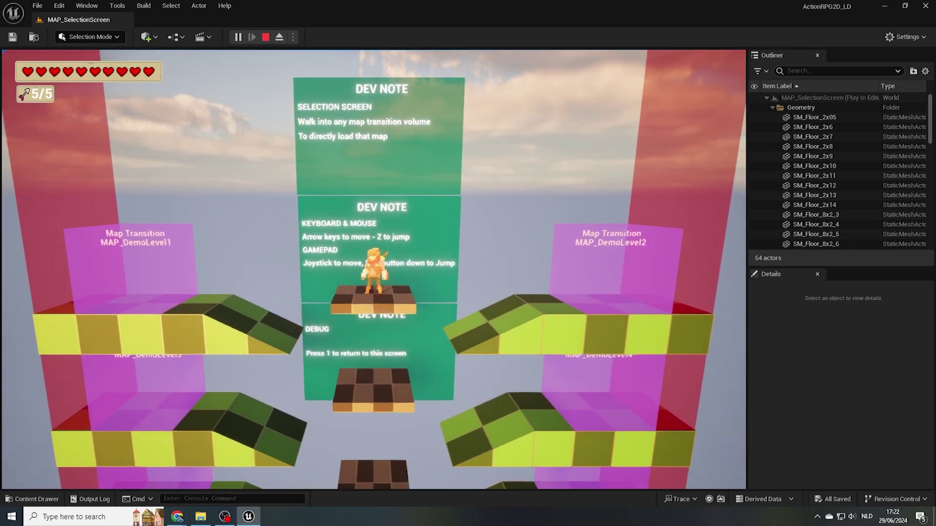
key(Right)
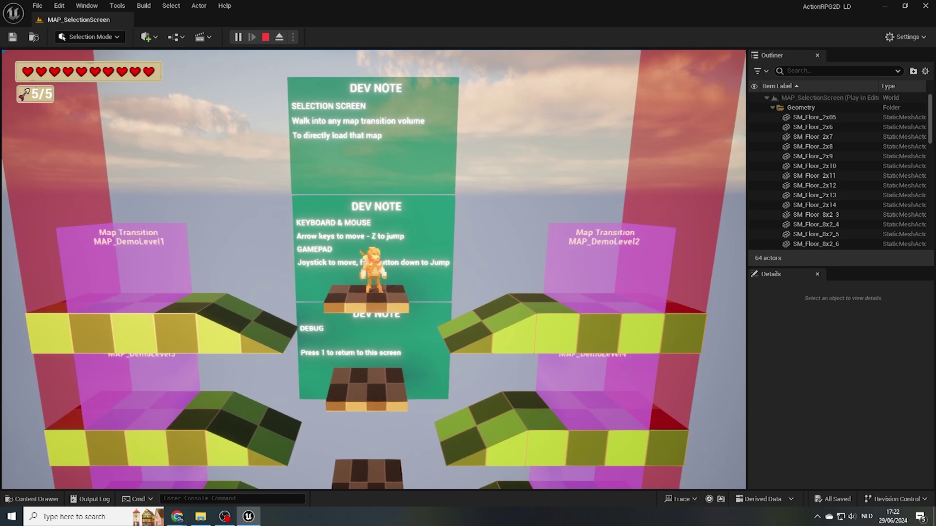
Release the mouse with Shift+F1, stop the session, and restart play with Alt+P.
key(shift+F1)
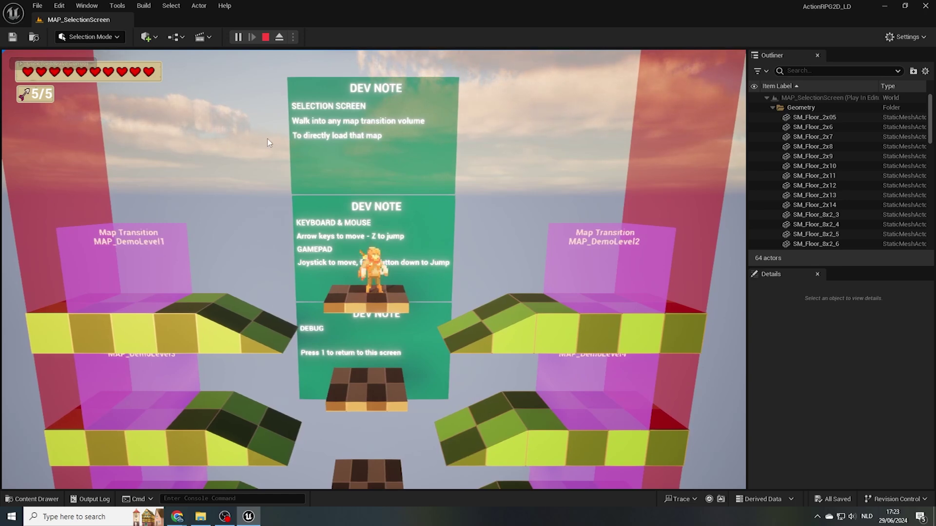
click(267, 37)
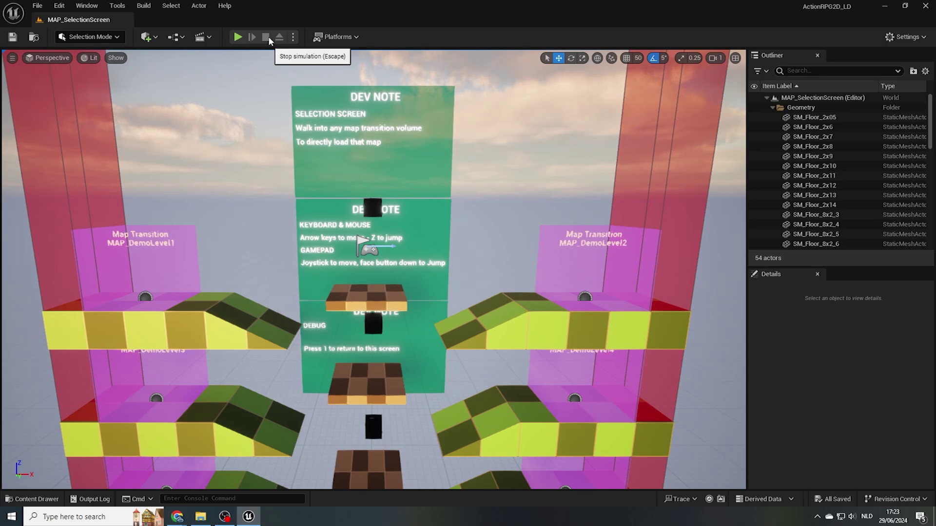
key(alt+p)
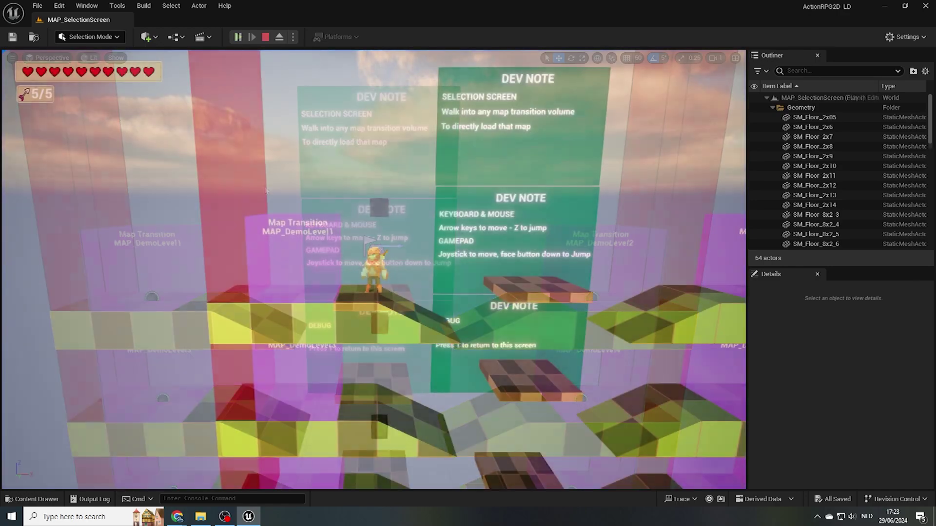
Jump the character into the MAP_DemoLevel1 transition, then run right onto the crate by the tree.
key(Right)
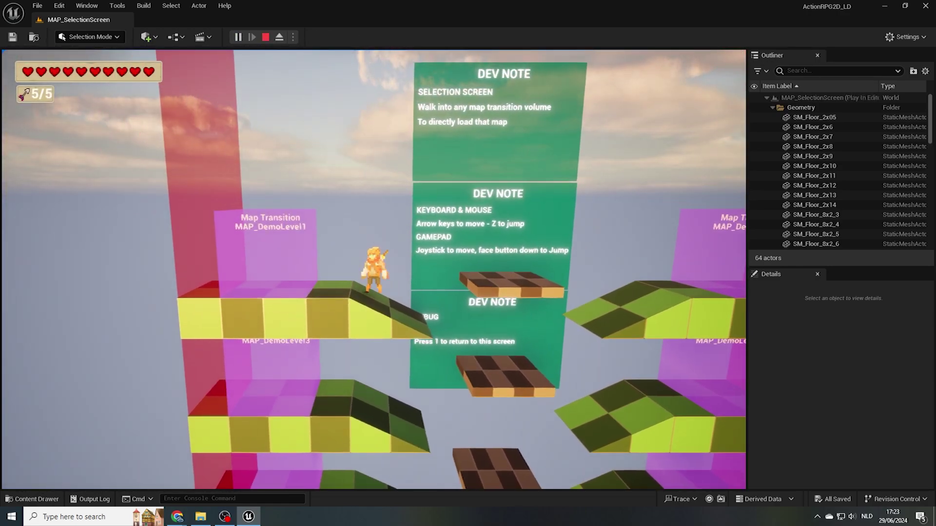
key(Right)
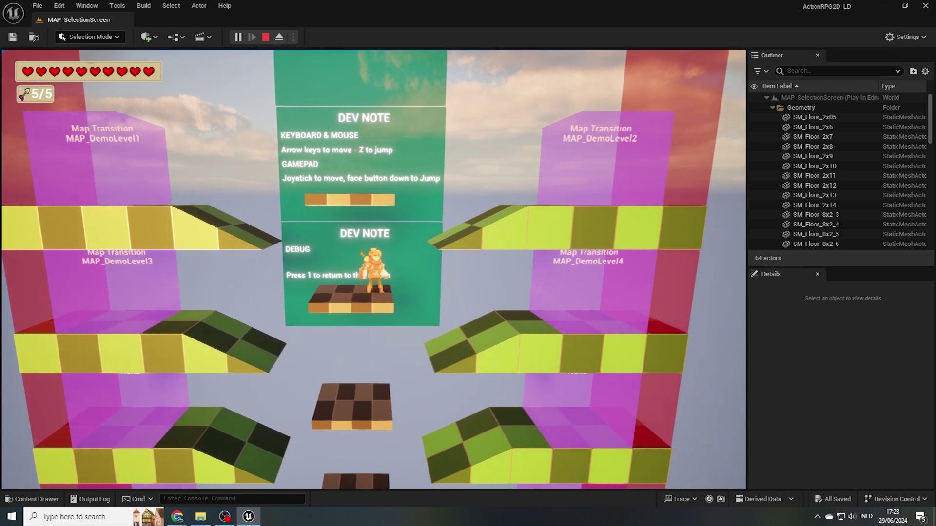
key(z)
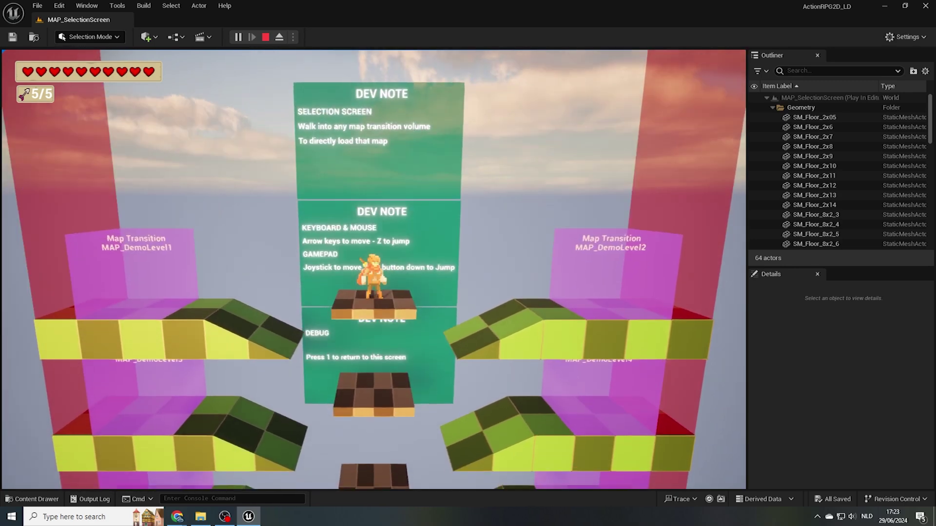
key(Left)
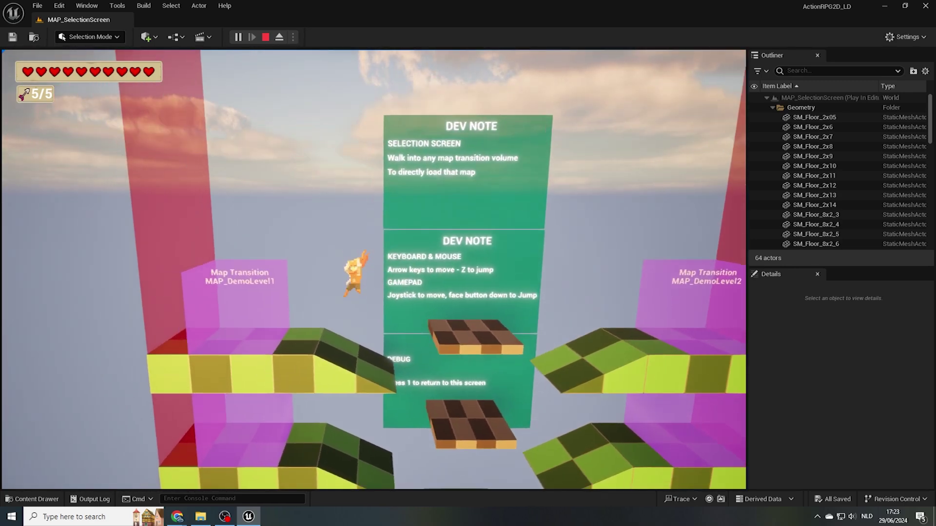
key(Left)
key(Left)
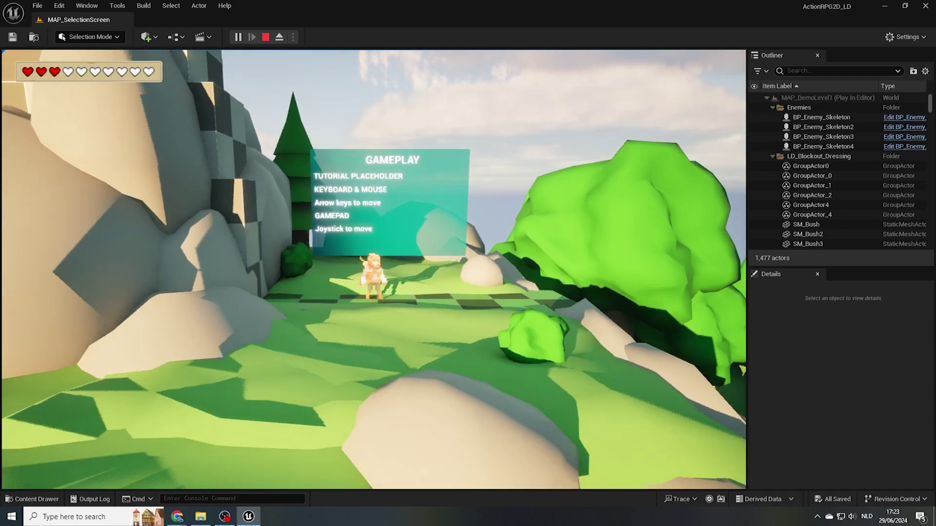
key(Right)
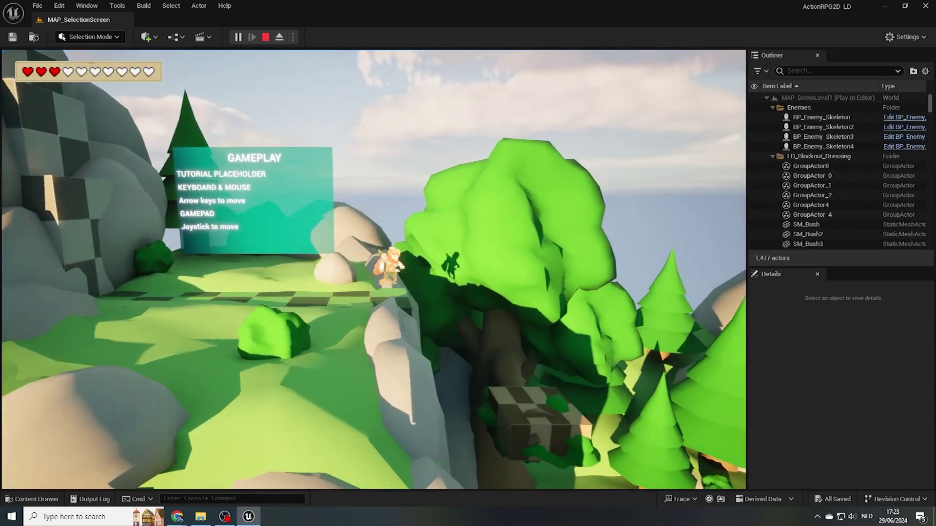
key(Right)
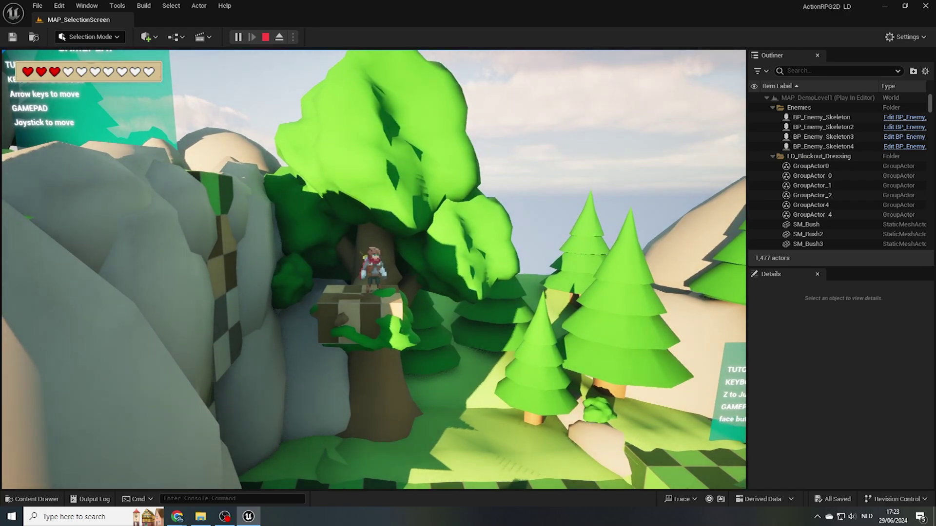
Return to the selection screen, enter MAP_DemoLevel2, and cross the cave onto the blue spiked platform.
key(1)
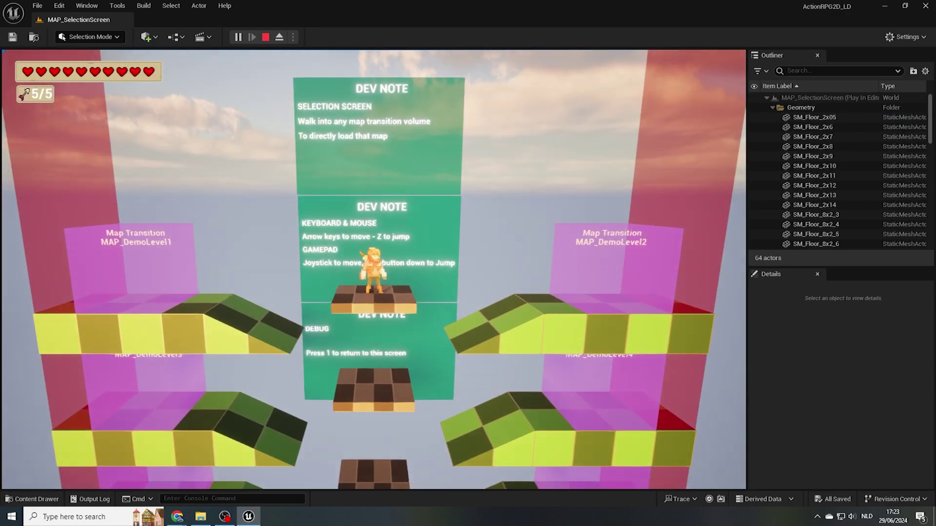
key(Right)
key(Right)
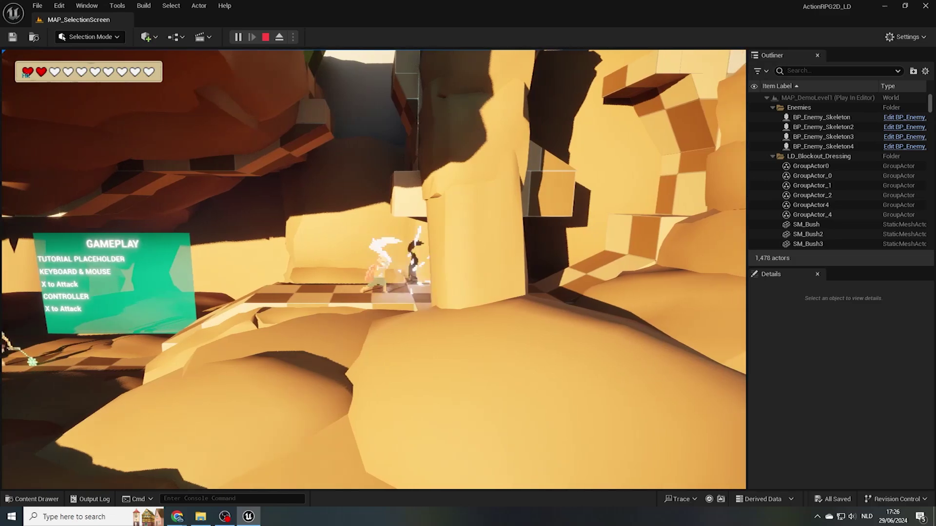
key(w)
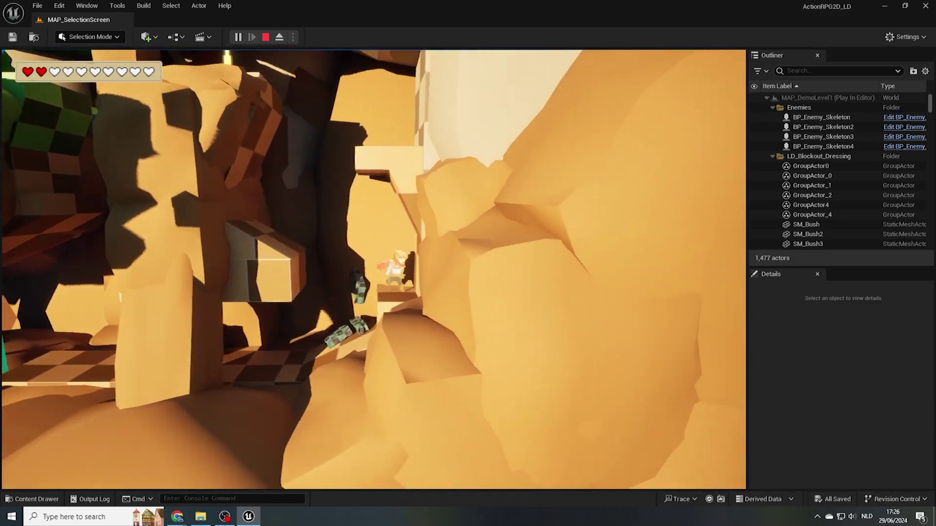
key(w)
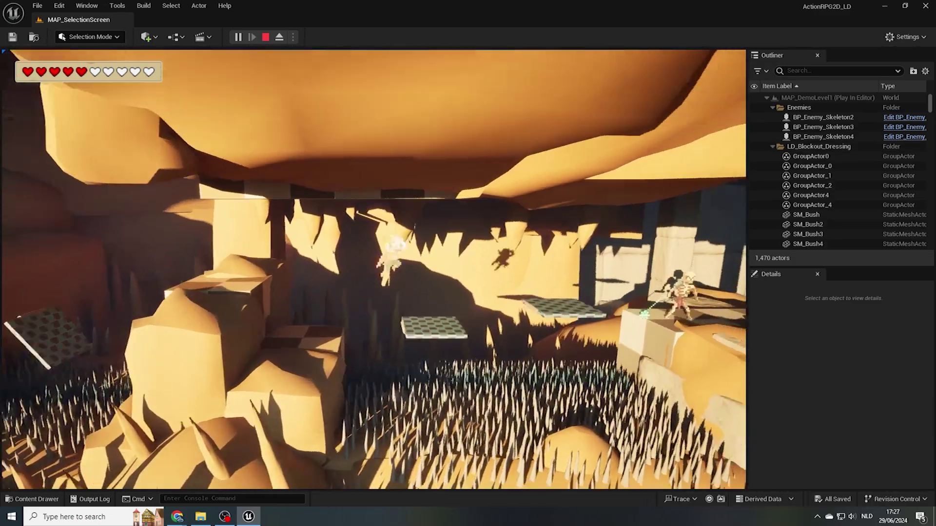
key(d)
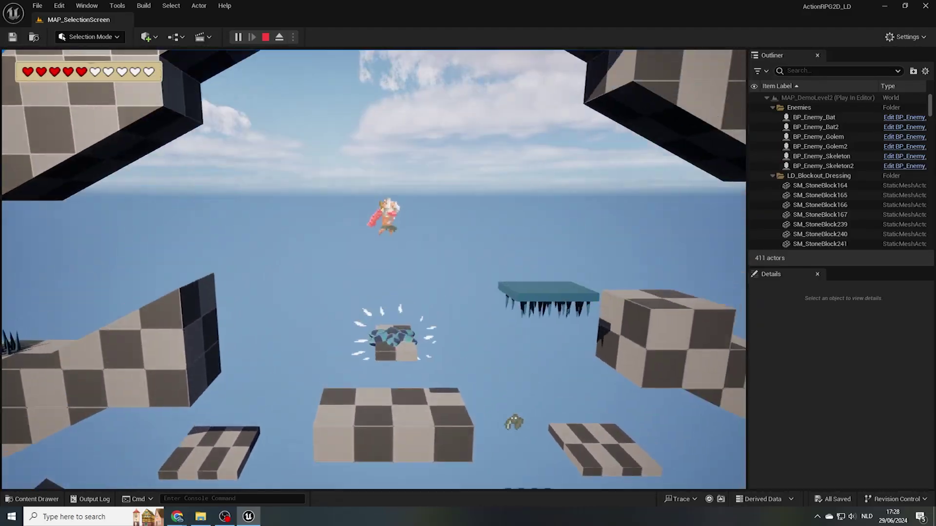
key(d)
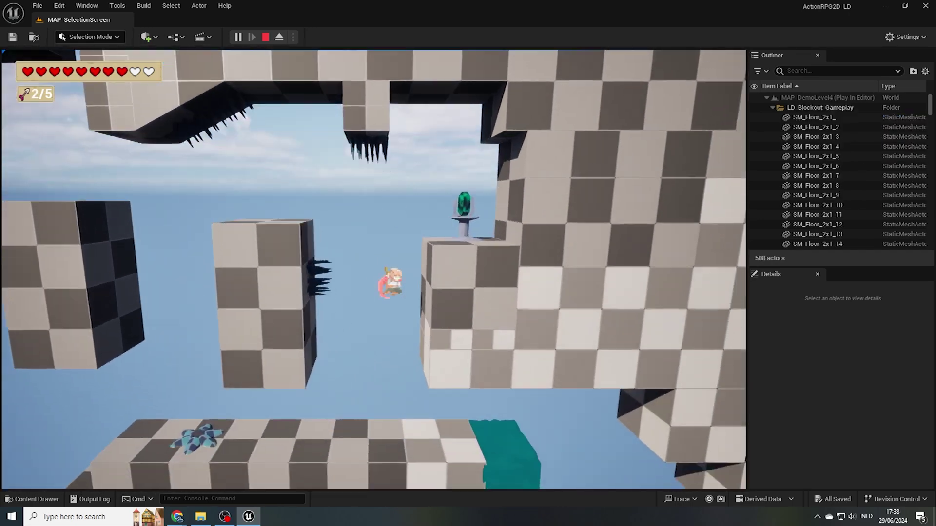
Climb the ledge to touch the checkpoint crystal, then attack the bat mid-air.
key(space)
key(a)
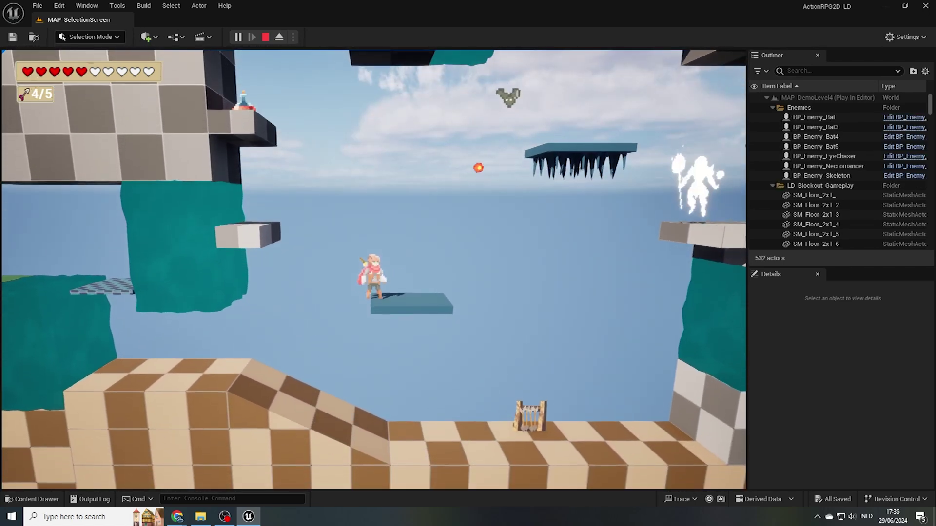
key(space)
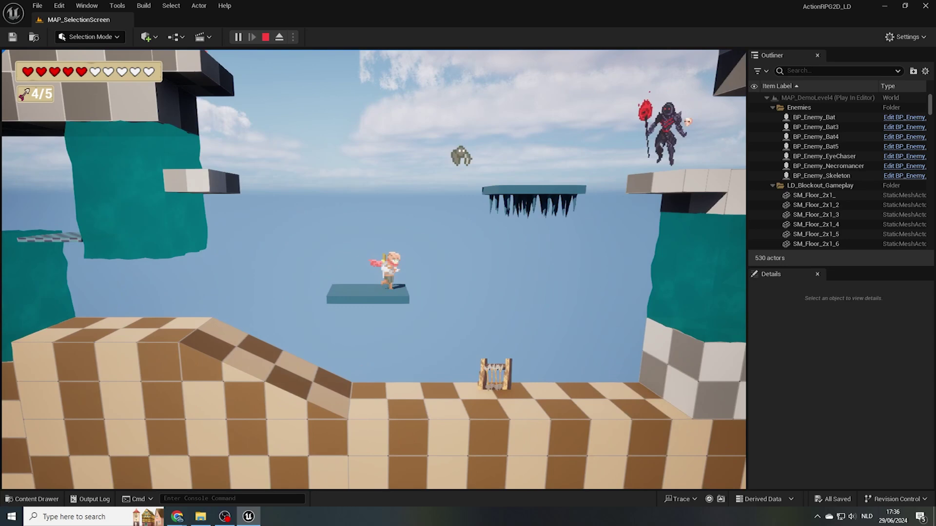